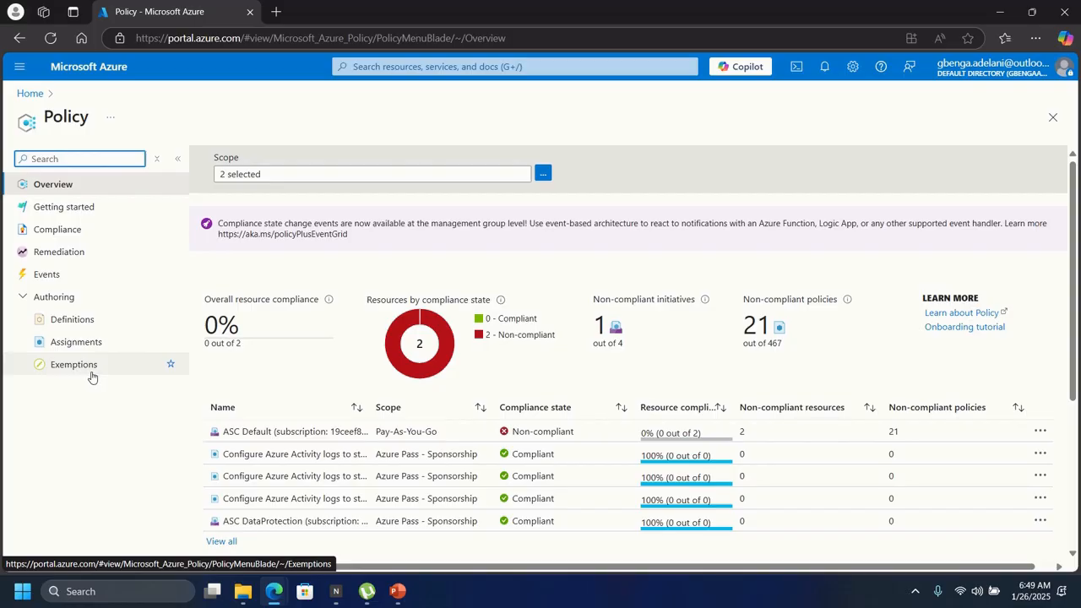
Start a new policy assignment and set its scope to the Pay-As-You-Go subscription.
click(75, 343)
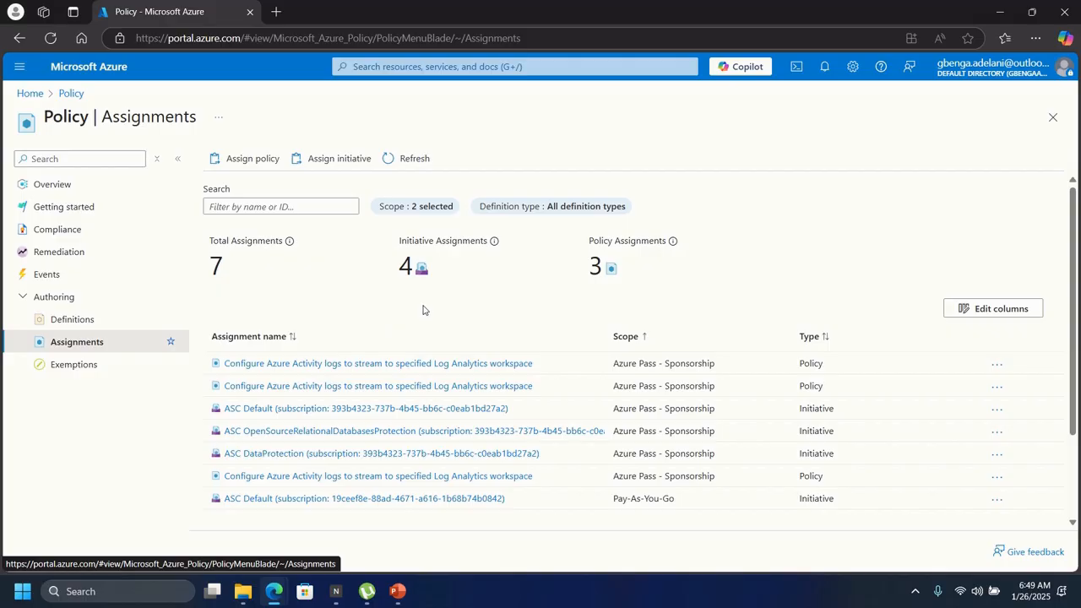
click(245, 160)
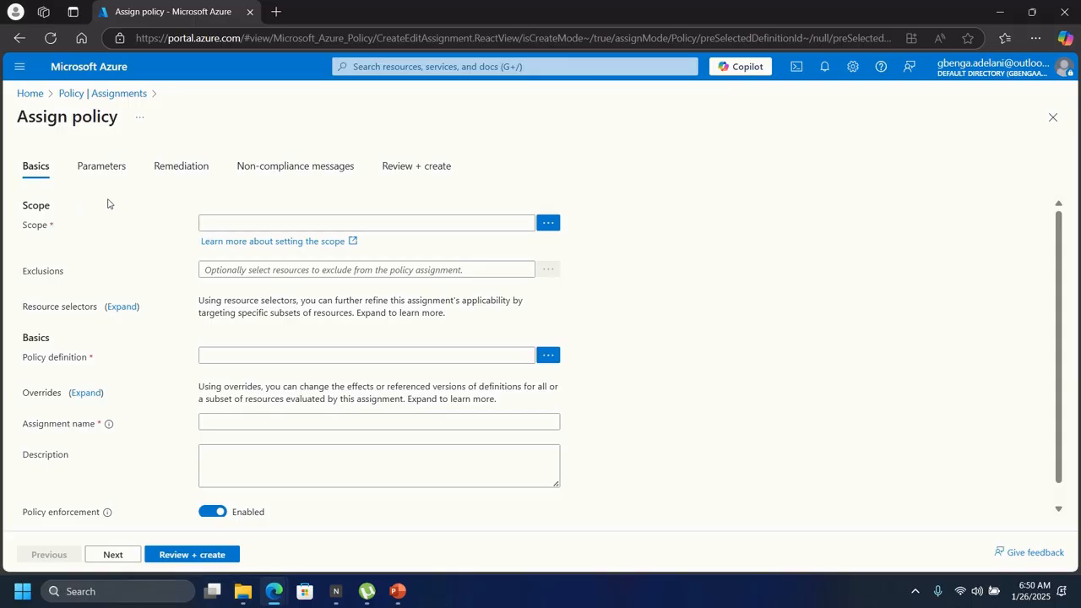
click(548, 223)
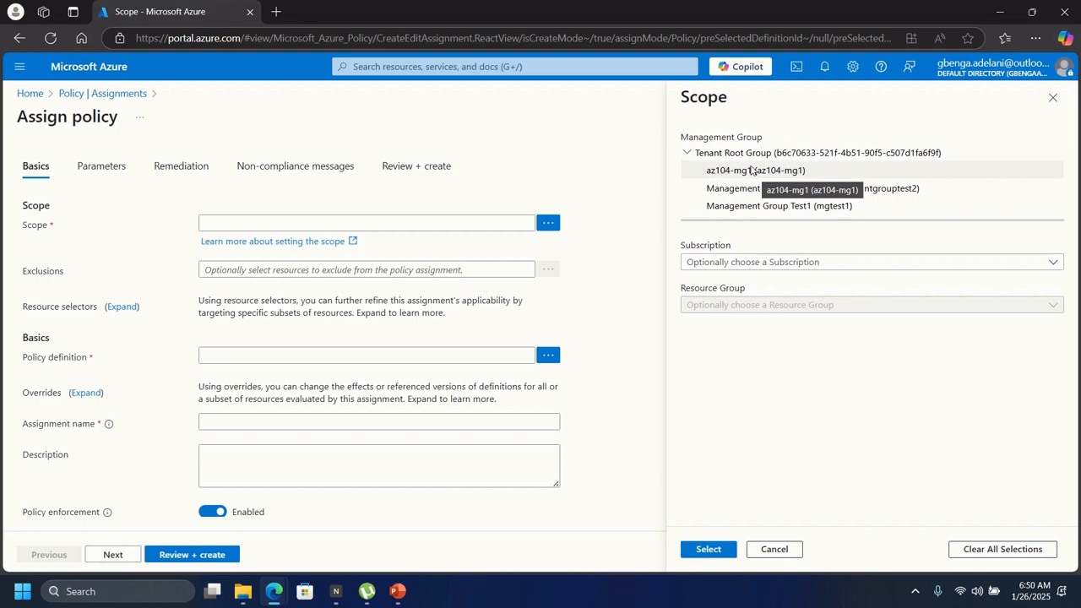
click(713, 266)
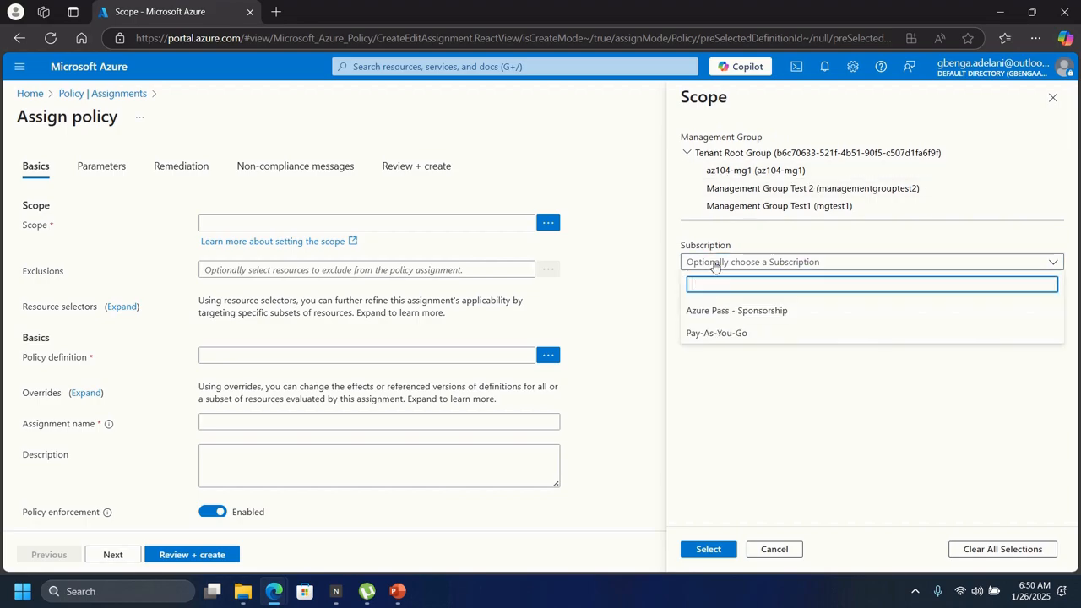
click(709, 334)
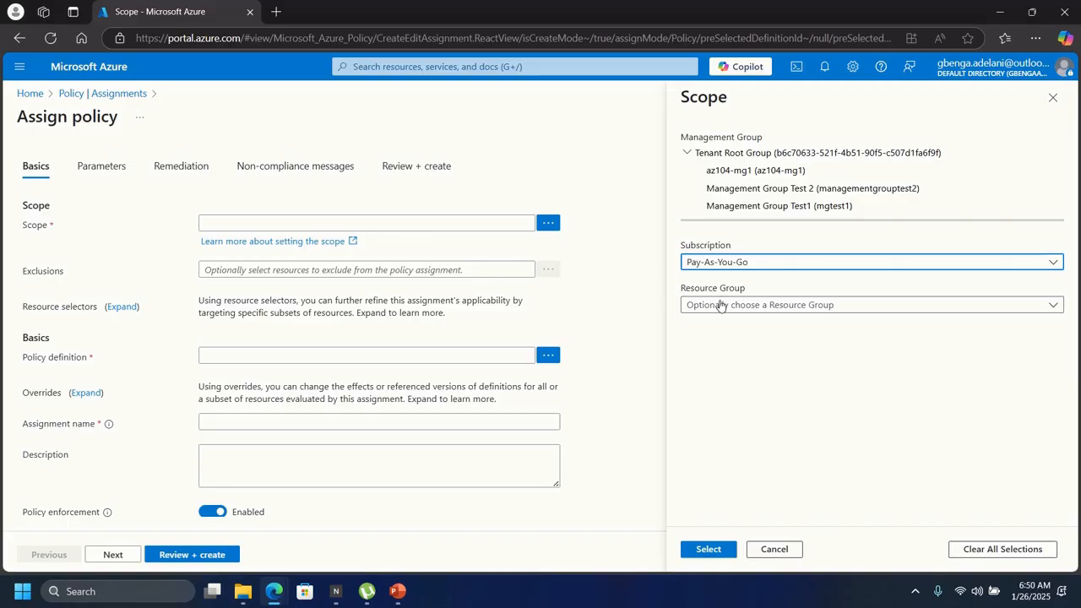
click(706, 550)
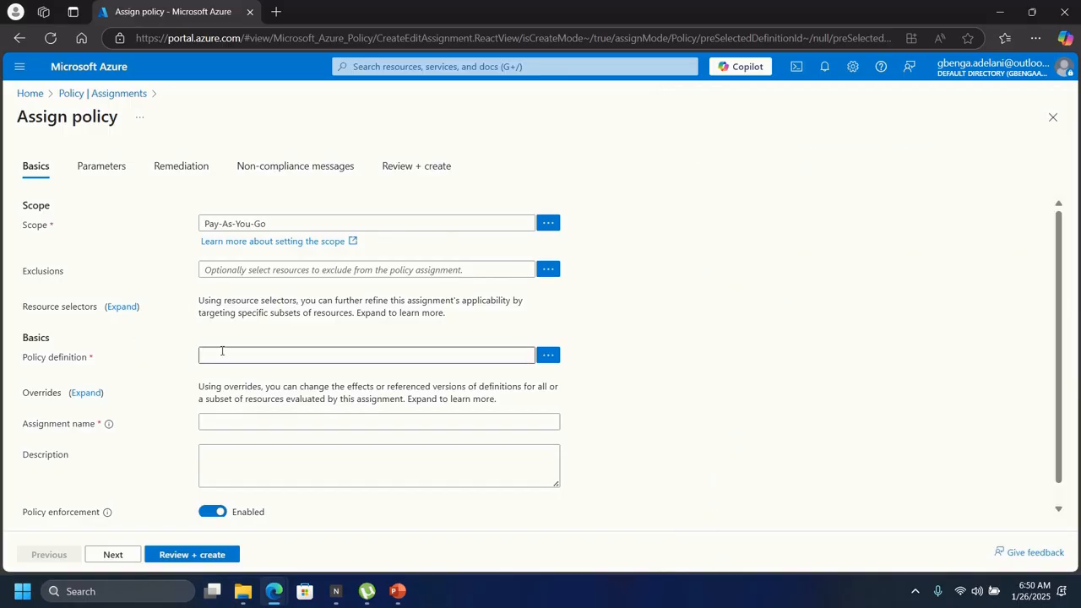
Search the policy definitions for "tag" and add "Require a tag and its value on resources" to the assignment.
click(551, 358)
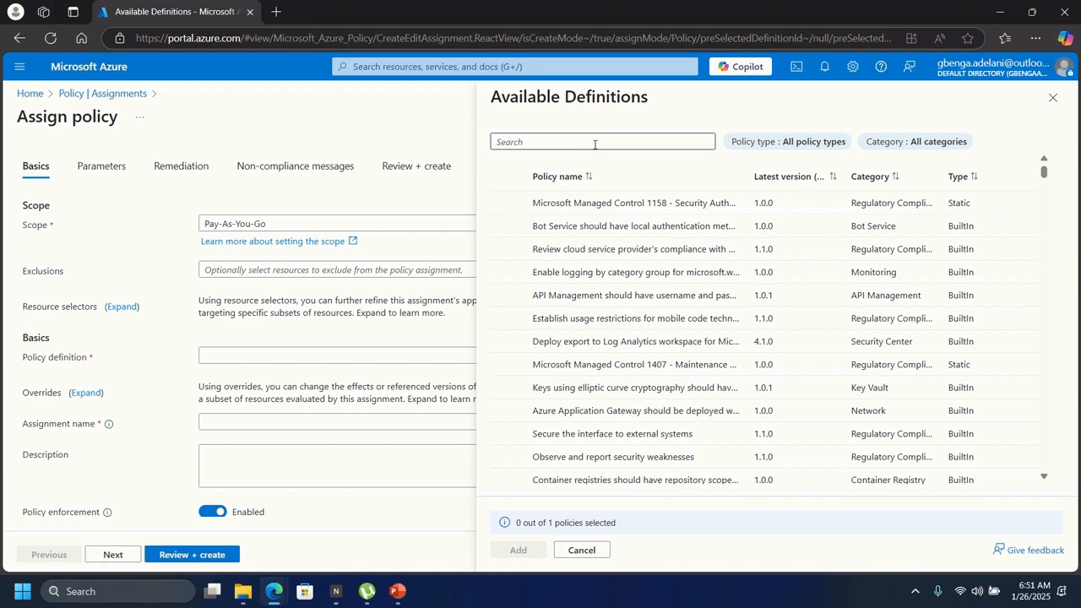
click(594, 144)
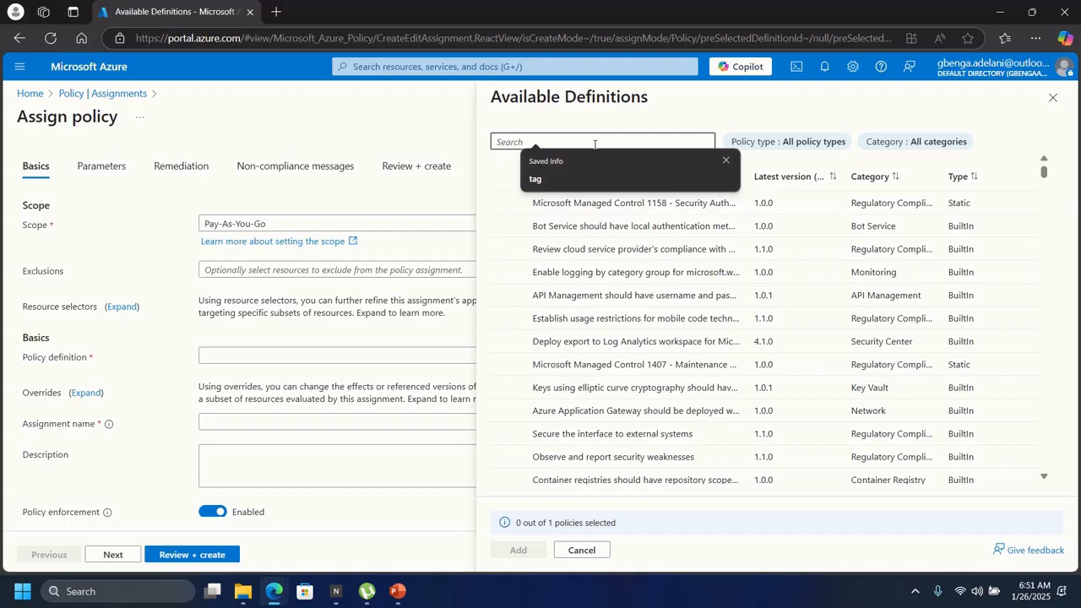
text(tag)
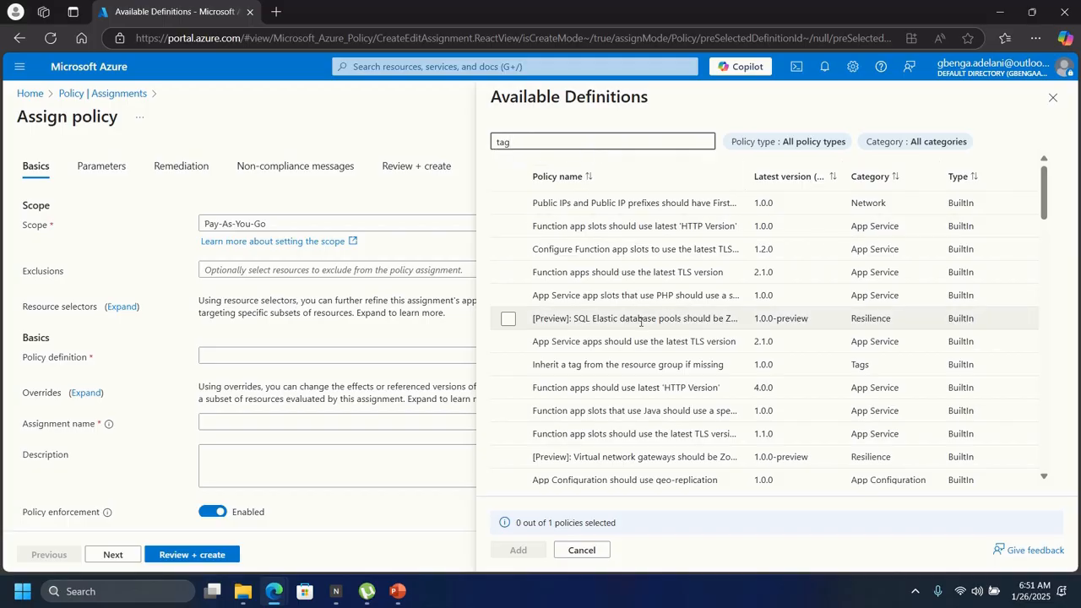
scroll(630, 342, down, 1)
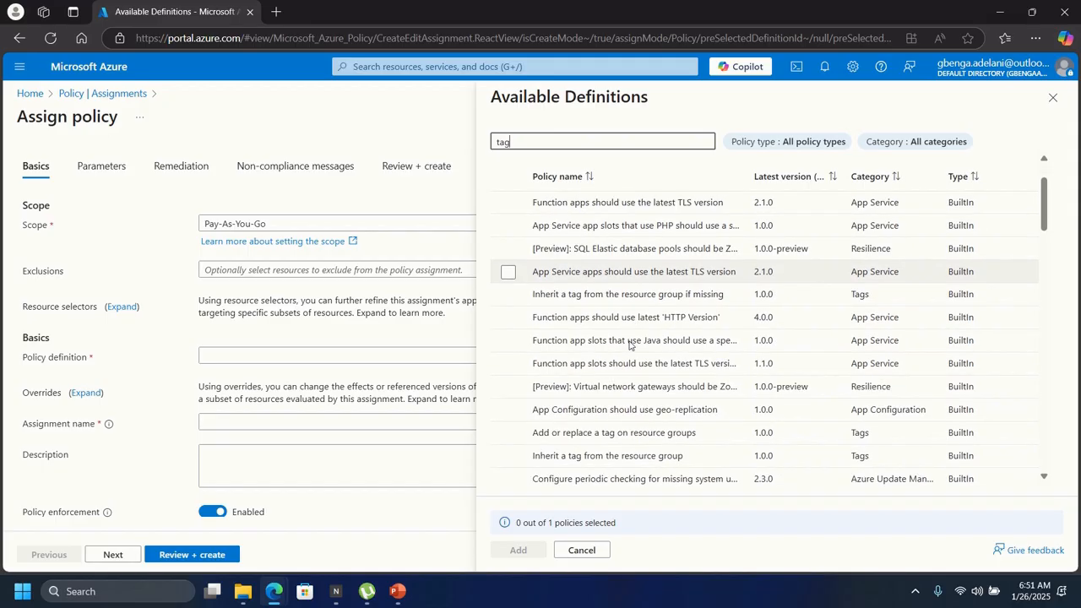
scroll(629, 345, down, 4)
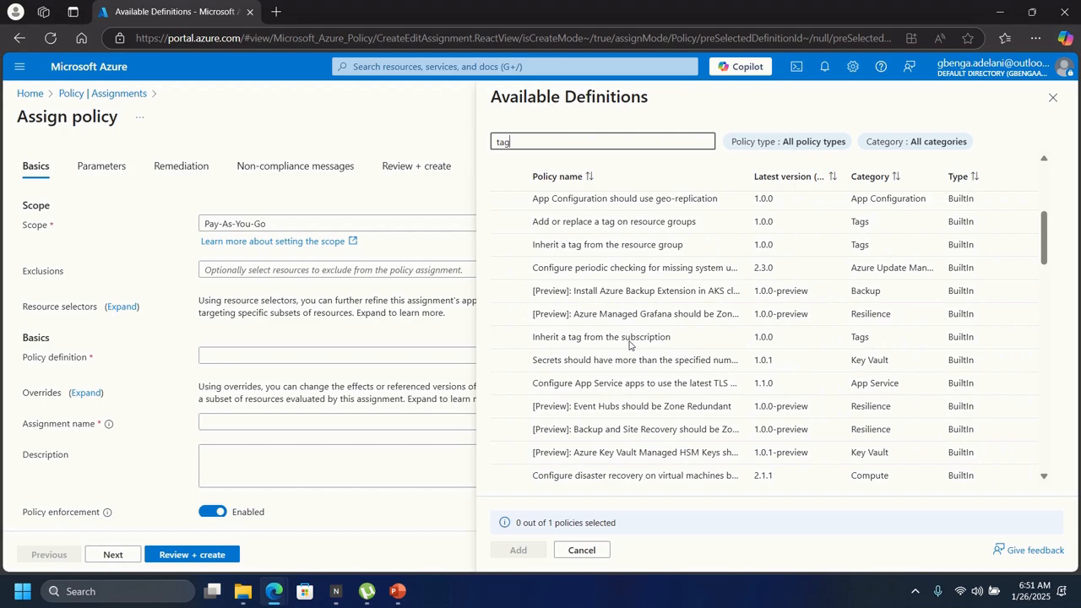
scroll(629, 342, down, 2)
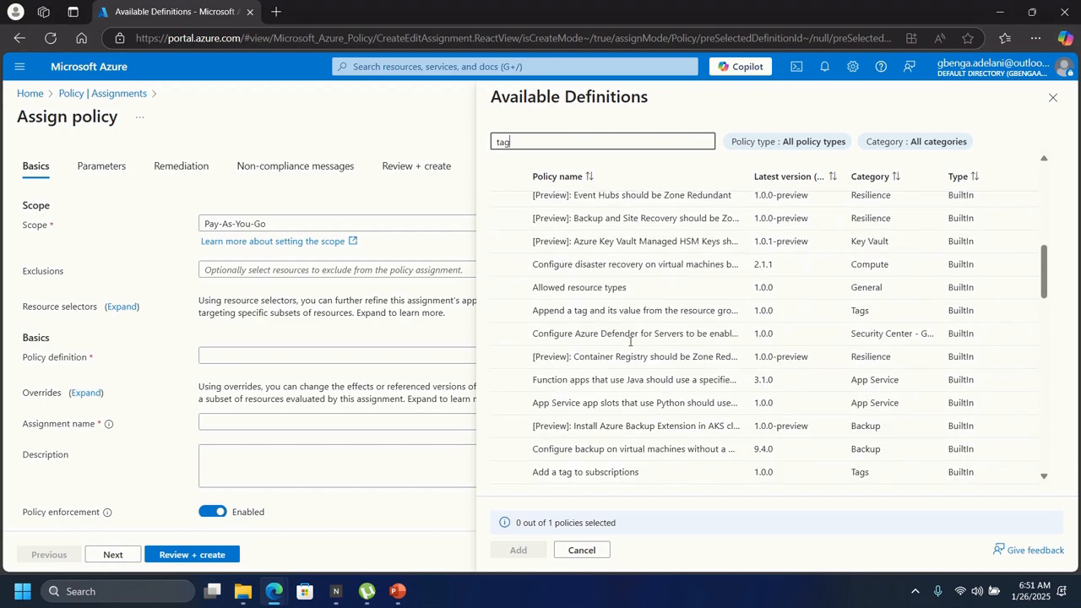
scroll(630, 342, down, 2)
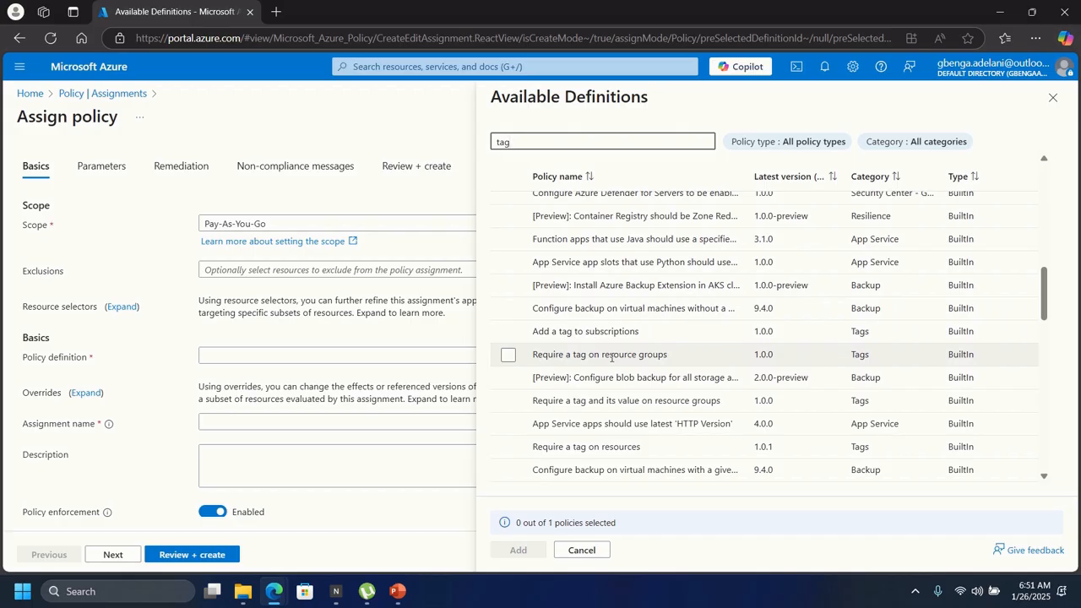
scroll(655, 411, down, 1)
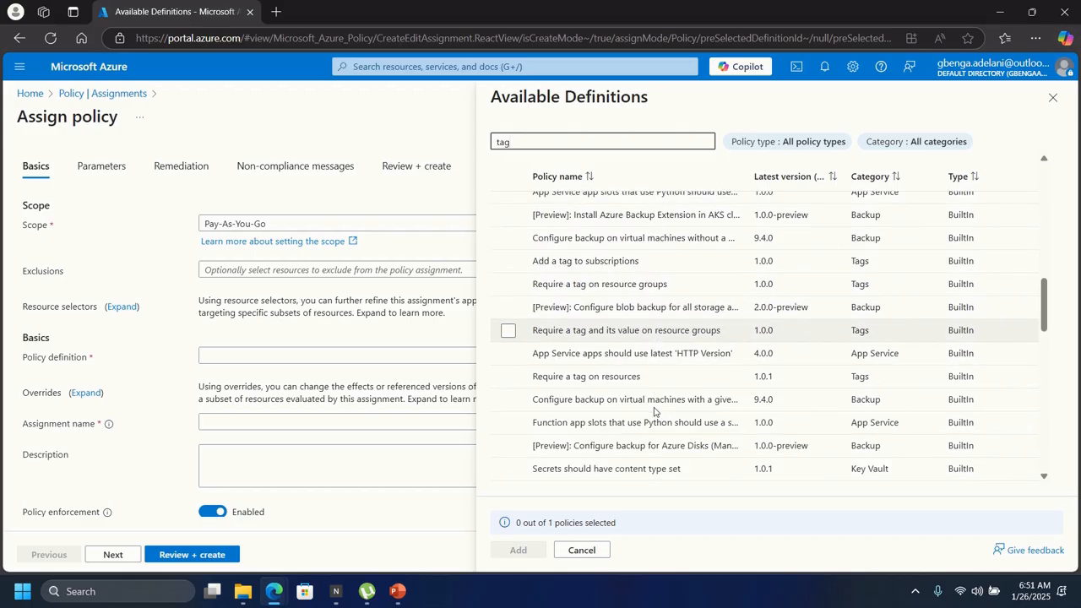
scroll(655, 411, down, 4)
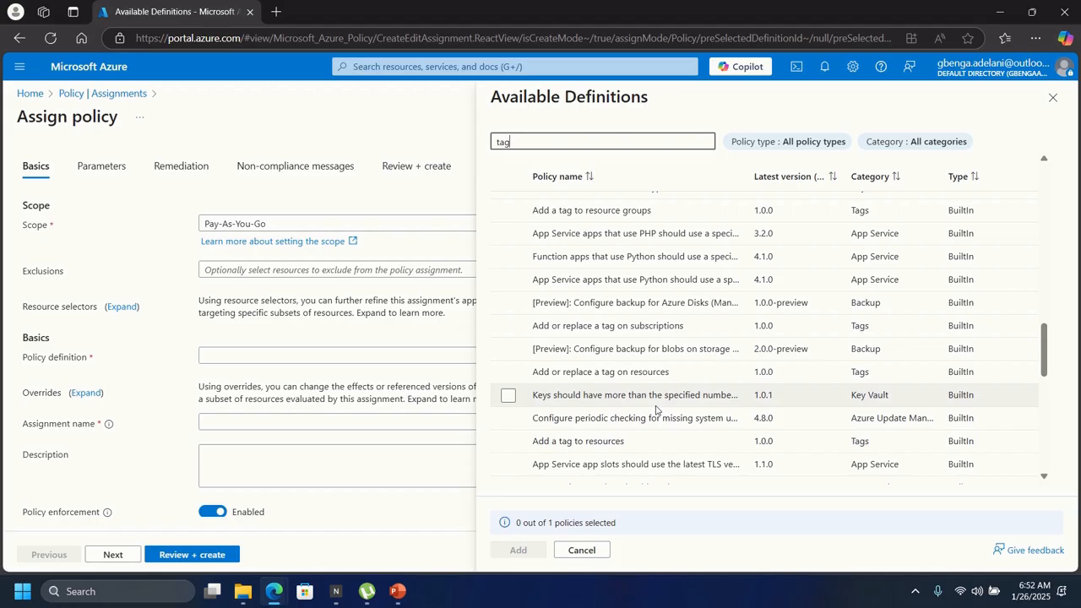
scroll(656, 411, down, 1)
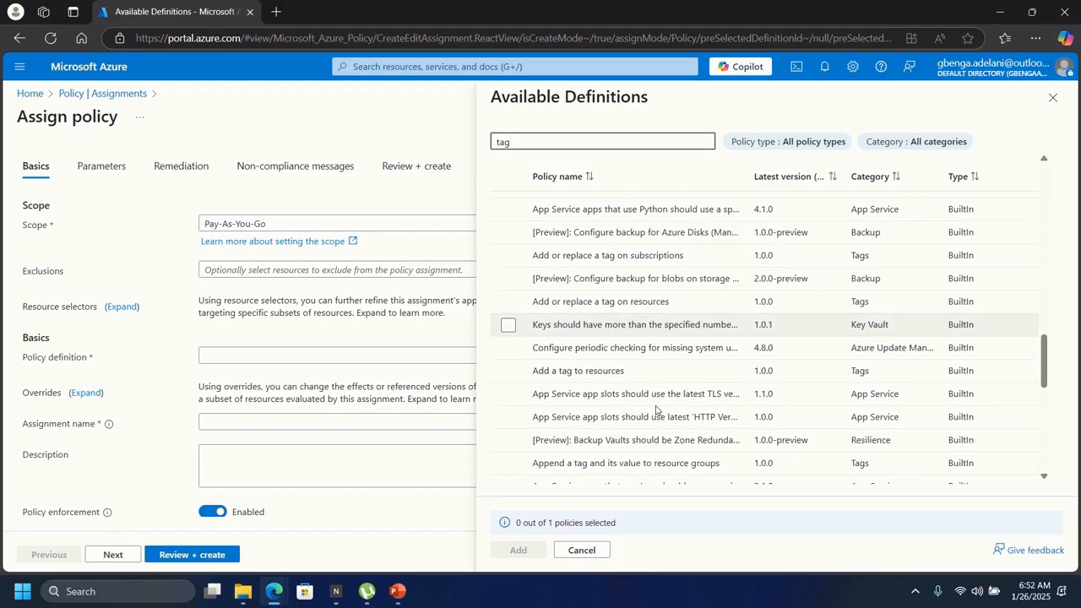
scroll(655, 411, down, 5)
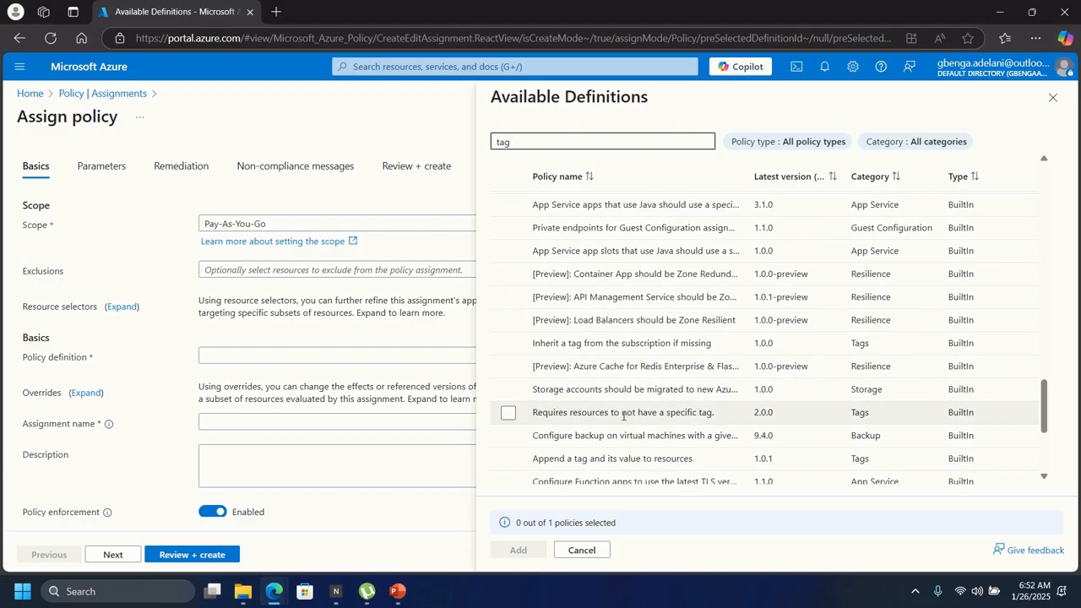
scroll(623, 413, down, 2)
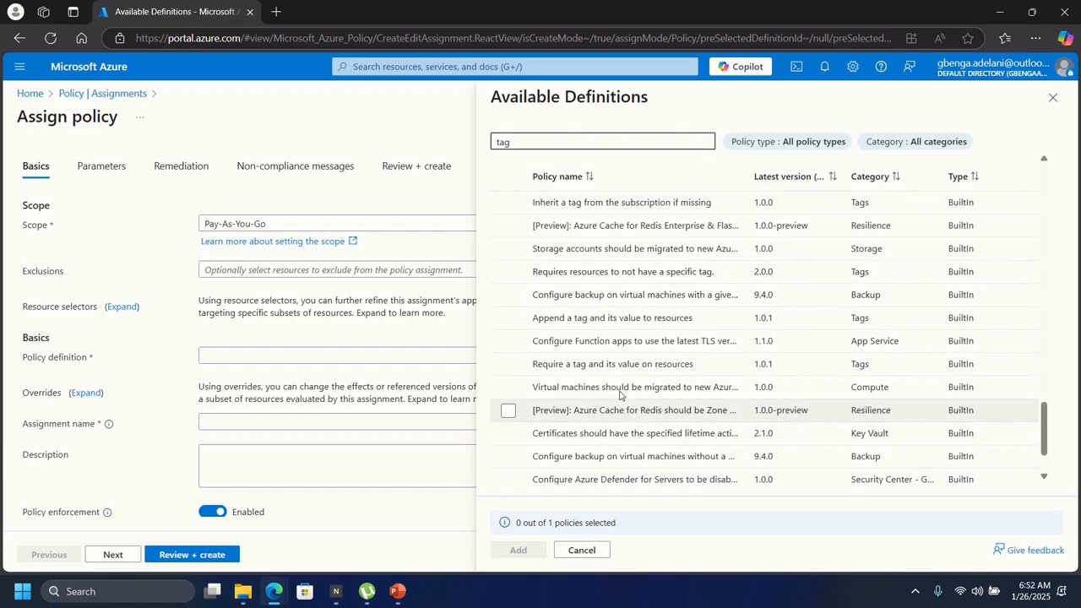
click(597, 364)
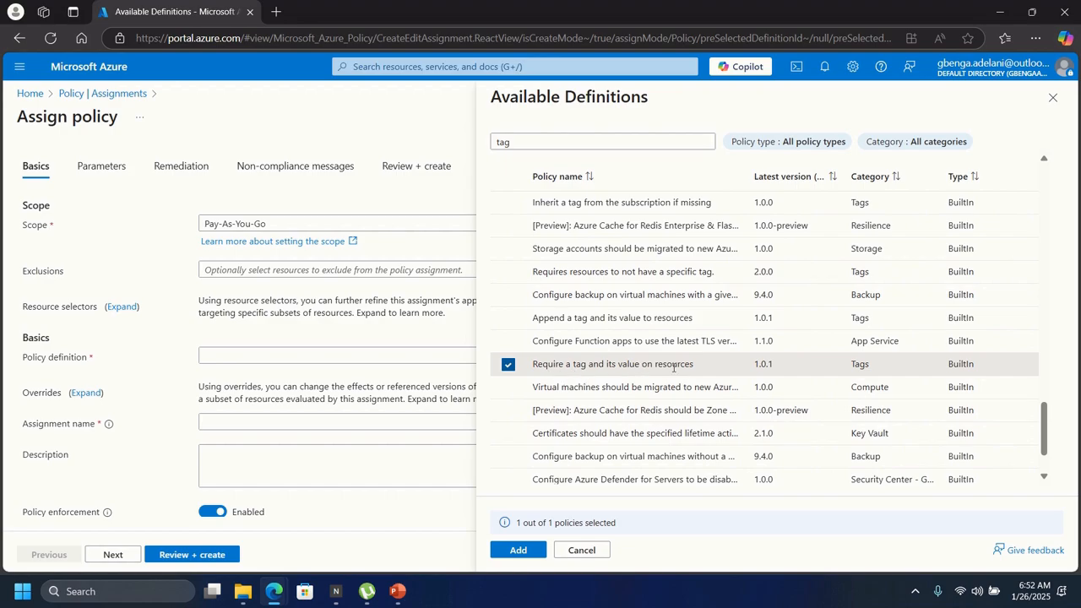
click(519, 549)
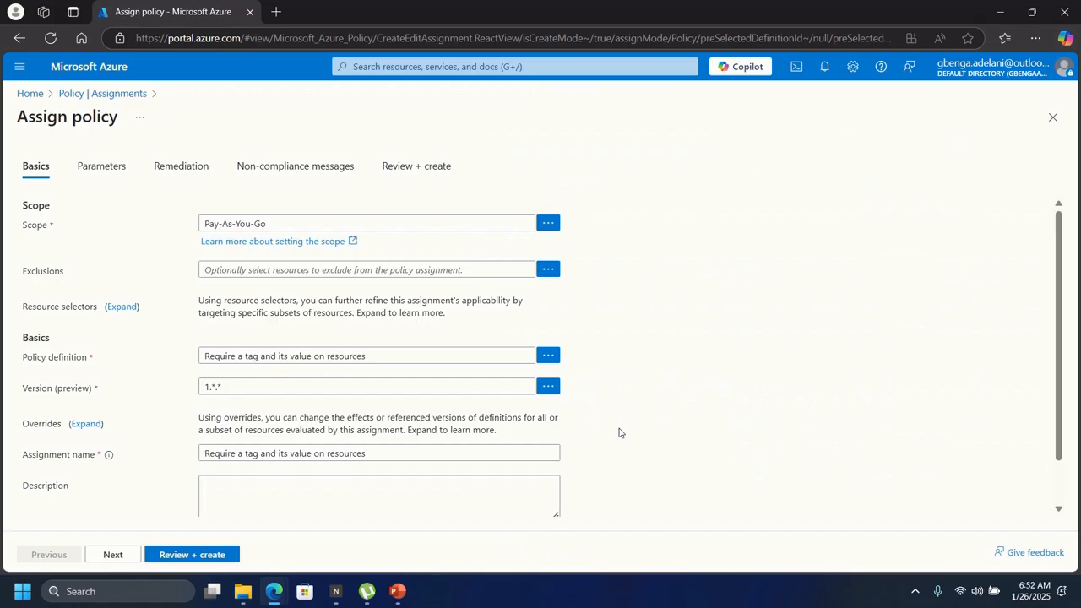
Set the policy's tag name to Company and tag value to Contoso, and create the assignment.
click(98, 174)
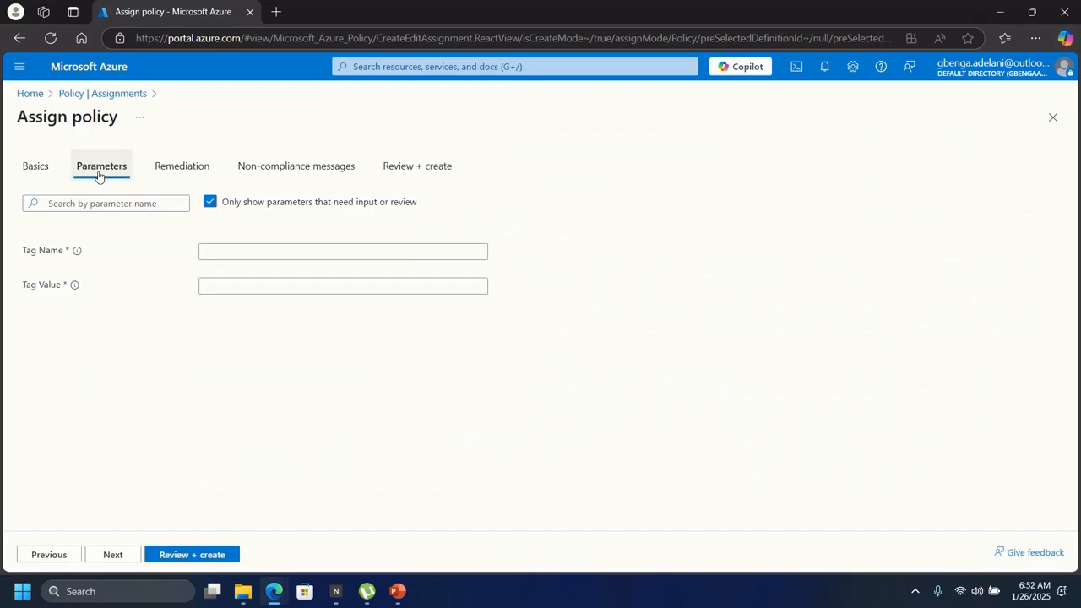
click(265, 251)
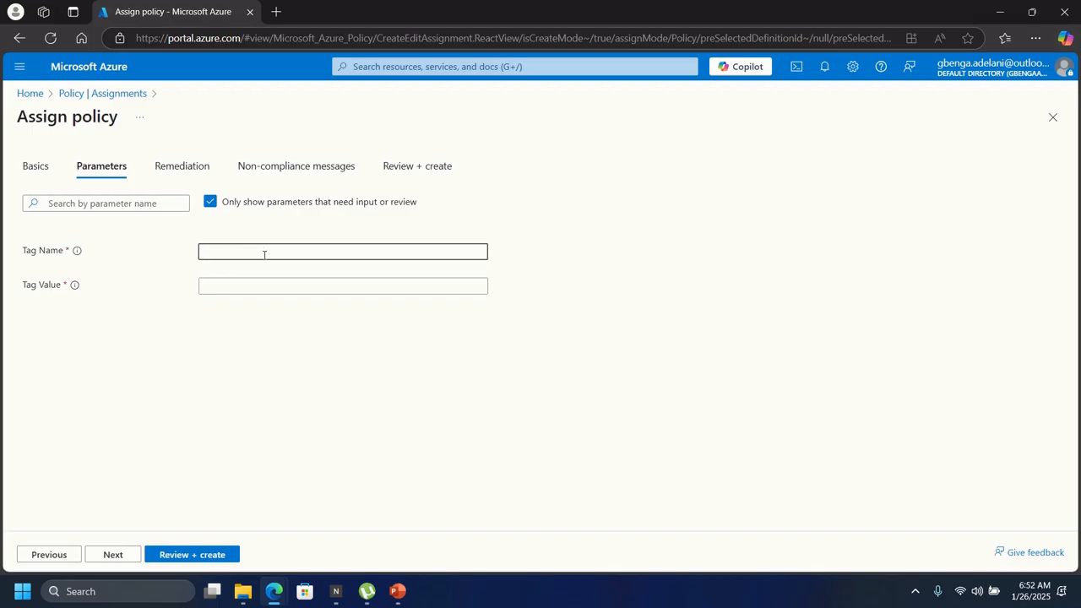
text(Company)
key(Tab)
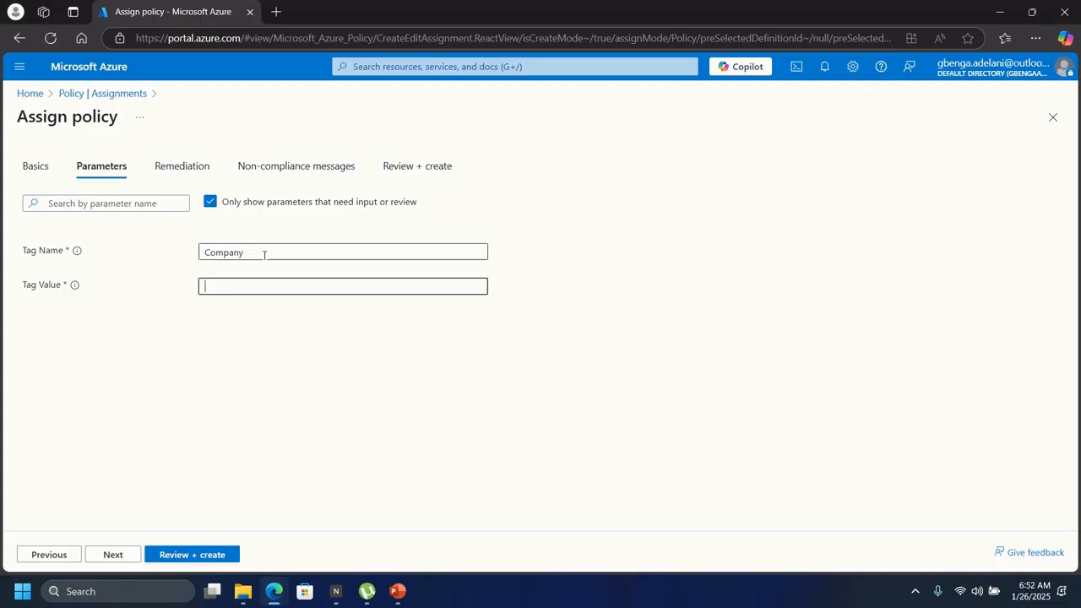
text(Contoso)
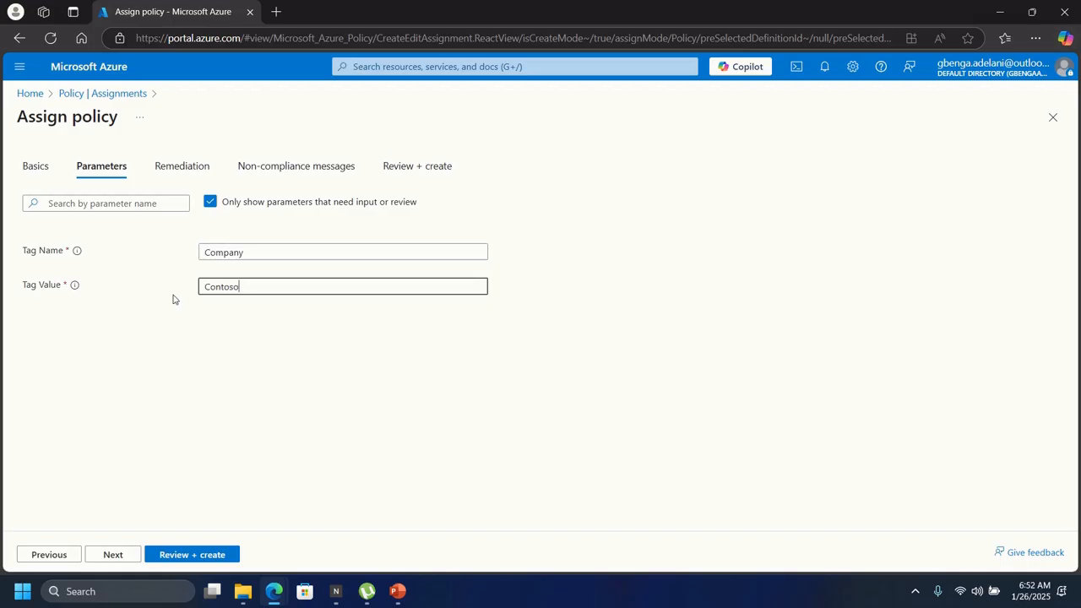
click(196, 558)
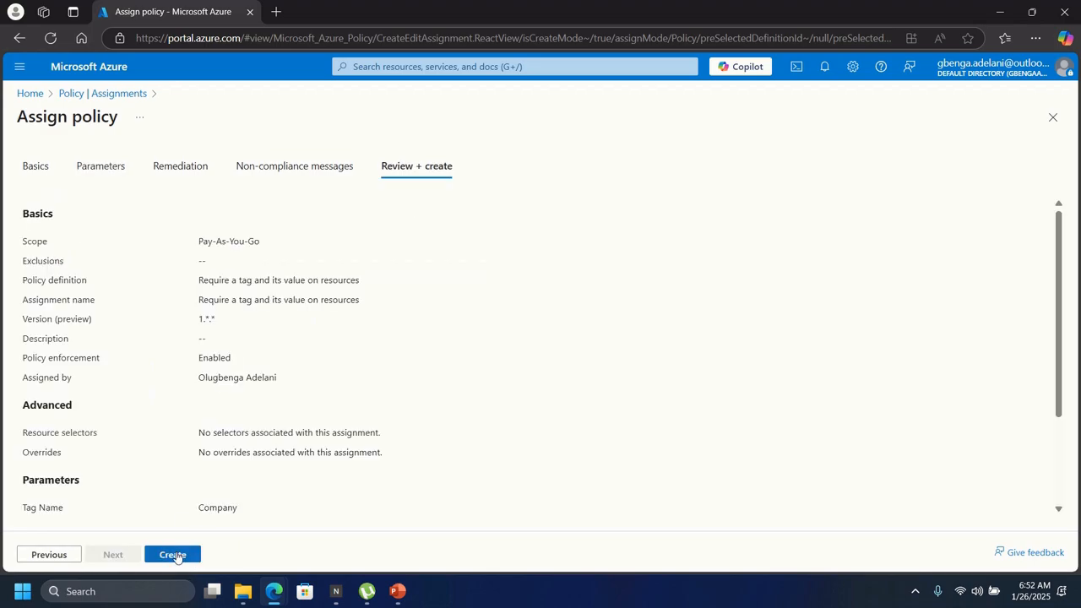
click(173, 555)
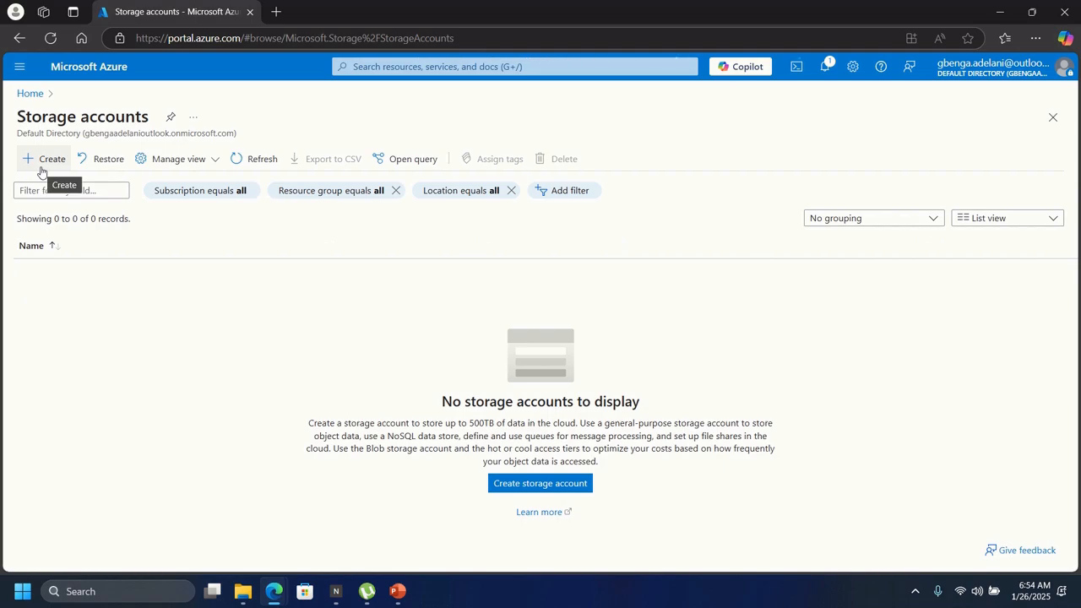
Start creating a storage account and give it a new resource group named RG1.
click(40, 171)
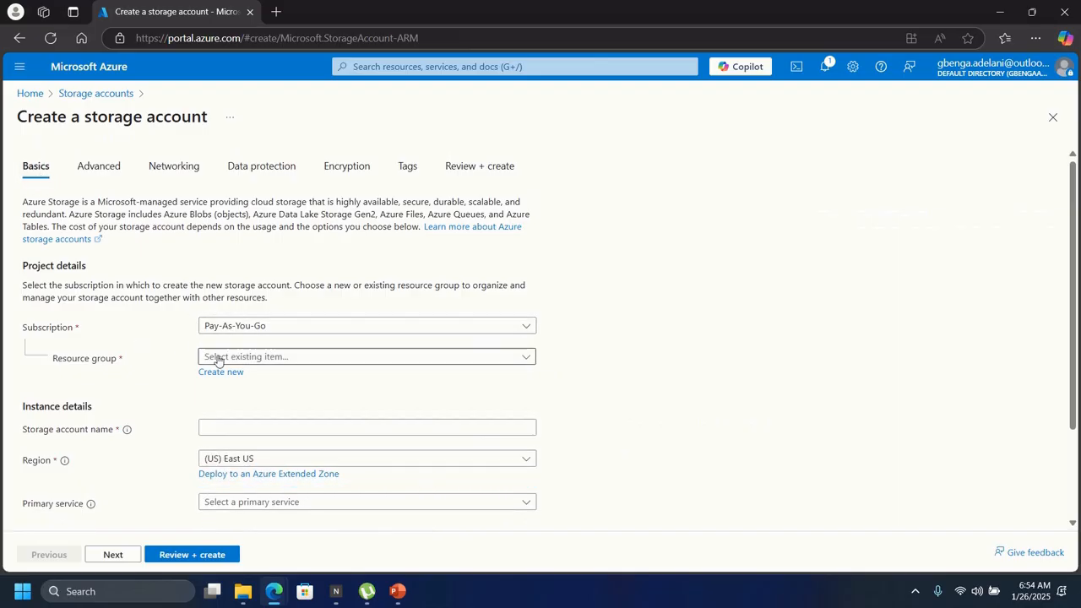
click(218, 362)
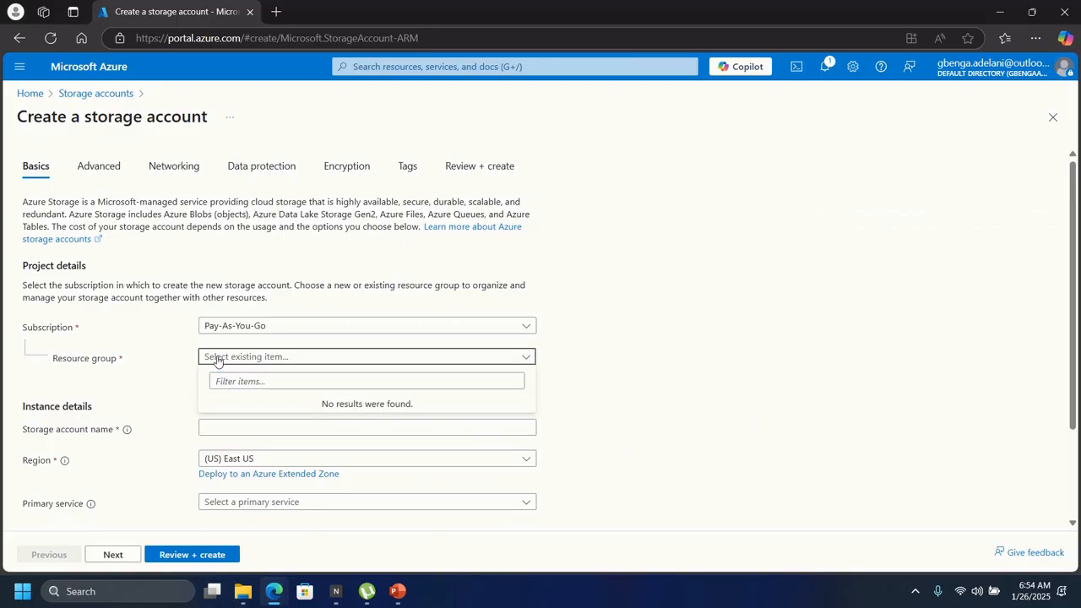
click(217, 358)
click(216, 372)
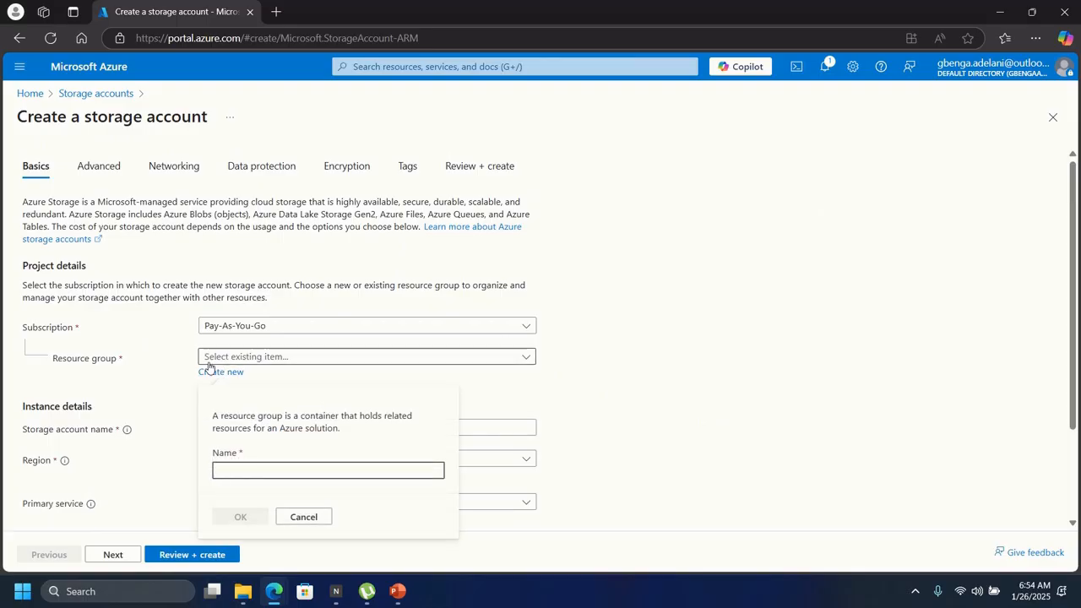
text(RG1)
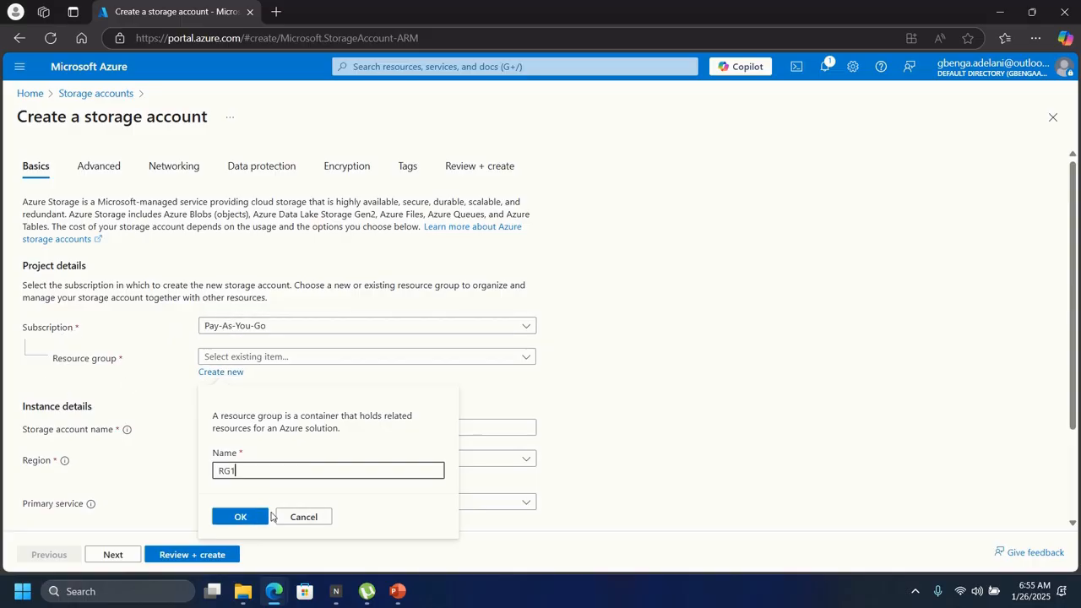
click(242, 517)
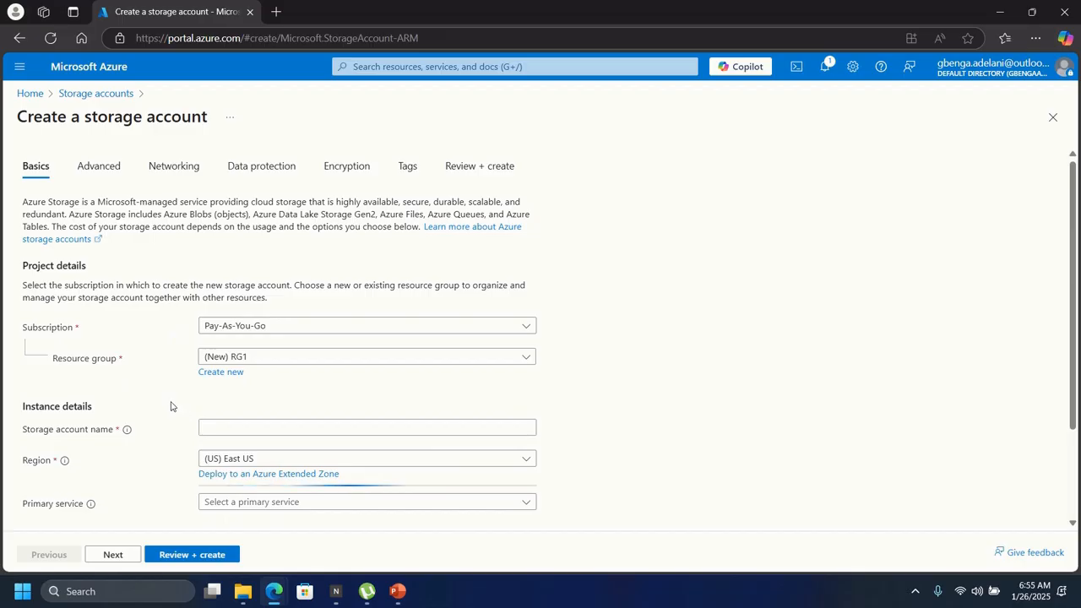
Name the storage account 1759storageaccount and set its redundancy to locally-redundant storage (LRS).
scroll(169, 401, down, 1)
click(209, 357)
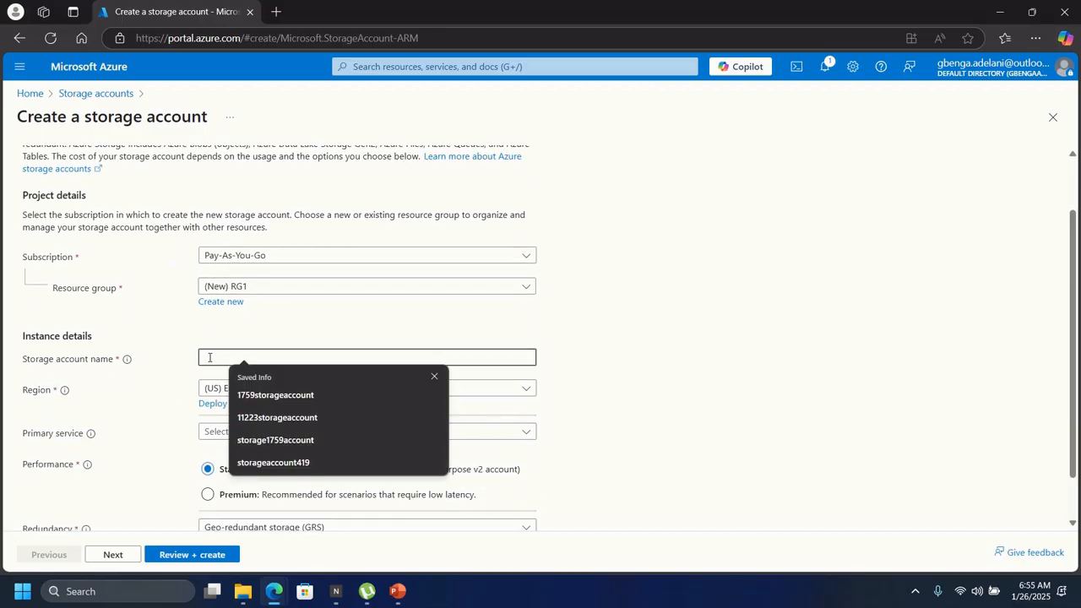
click(251, 396)
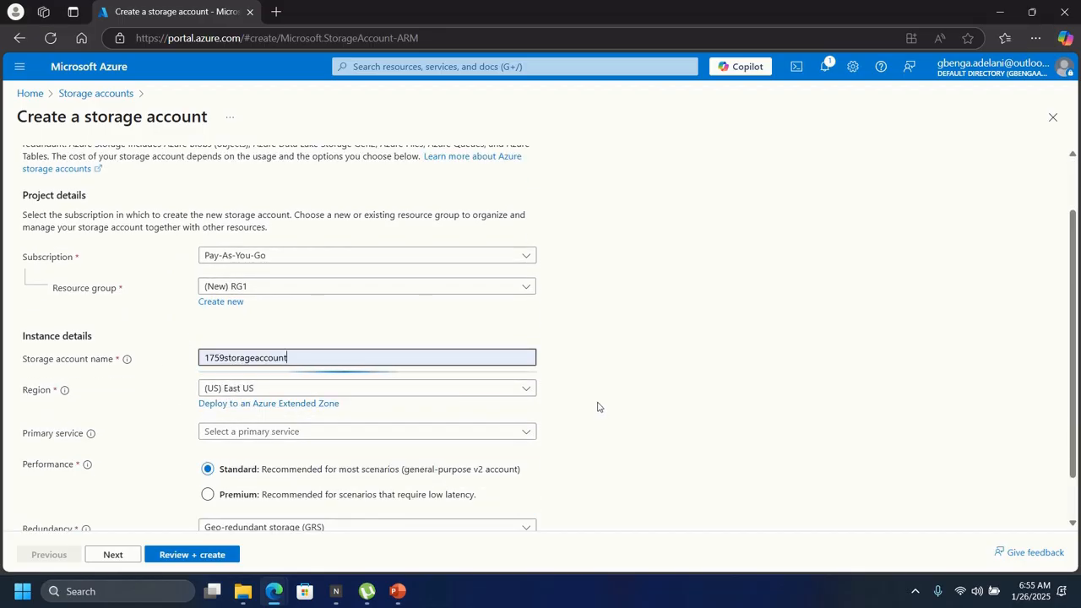
scroll(597, 408, down, 1)
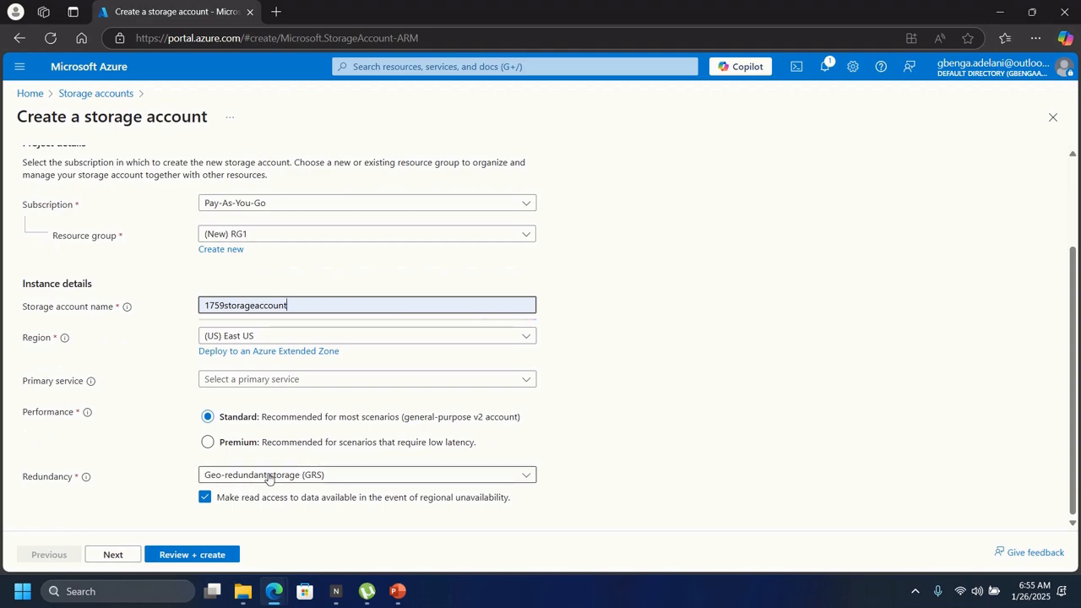
click(268, 476)
click(263, 288)
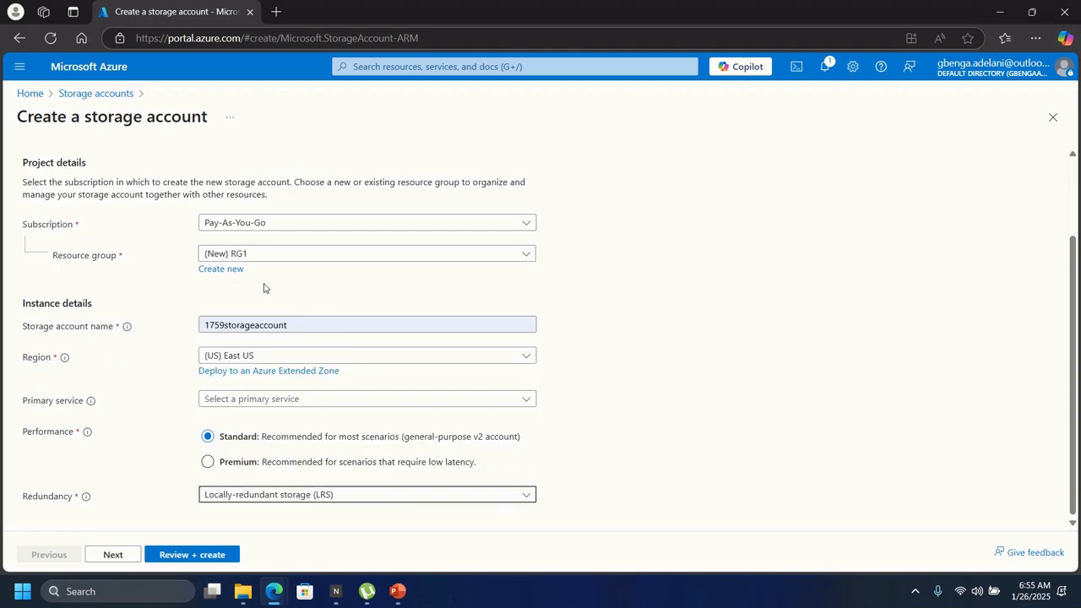
Try to validate the storage account without any tags, and check the tag requirement the policy imposes.
scroll(574, 355, up, 2)
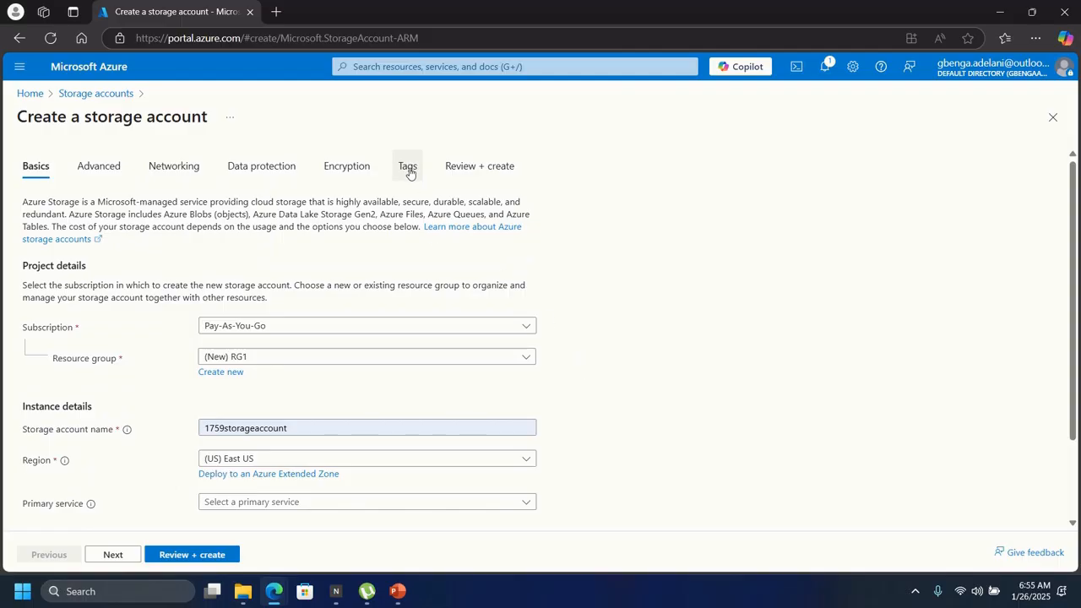
scroll(580, 295, down, 2)
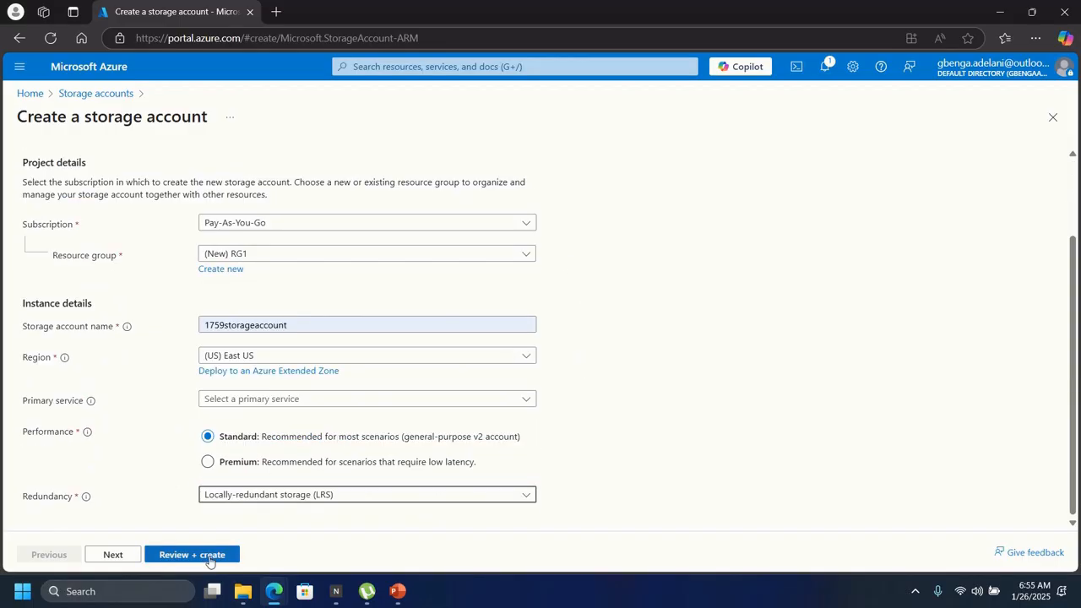
click(196, 557)
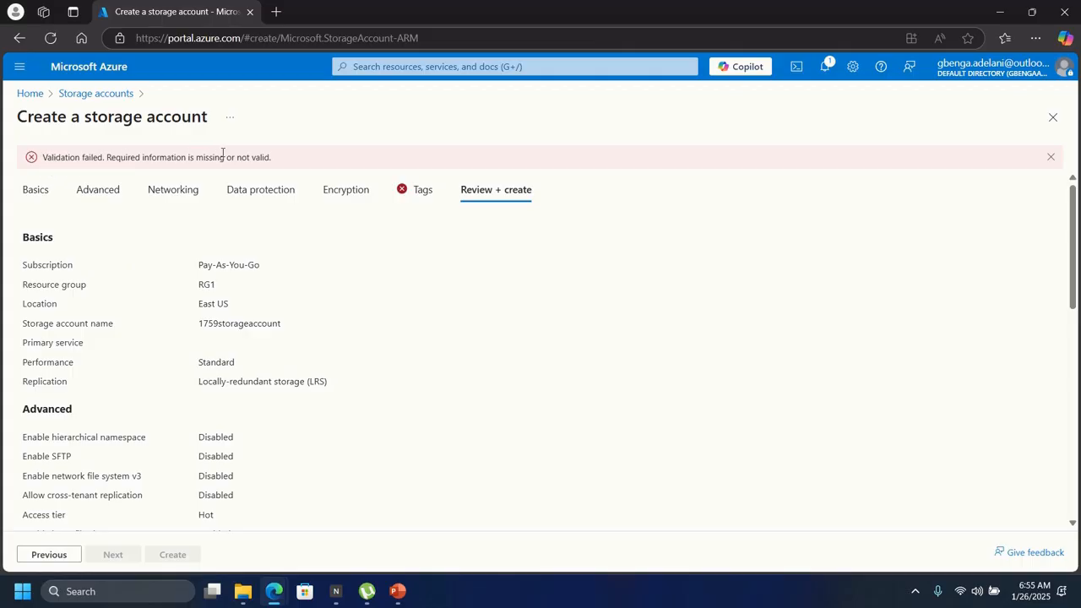
click(404, 192)
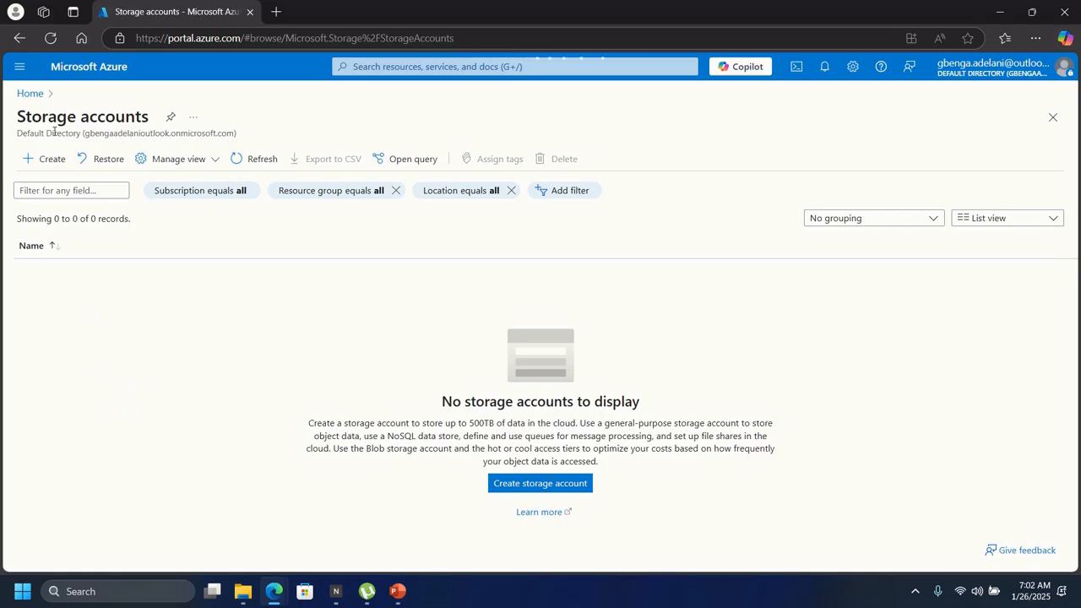
Start a new storage account in resource group RG1 named 1759storageaccount, with redundancy set to locally-redundant storage (LRS).
click(47, 159)
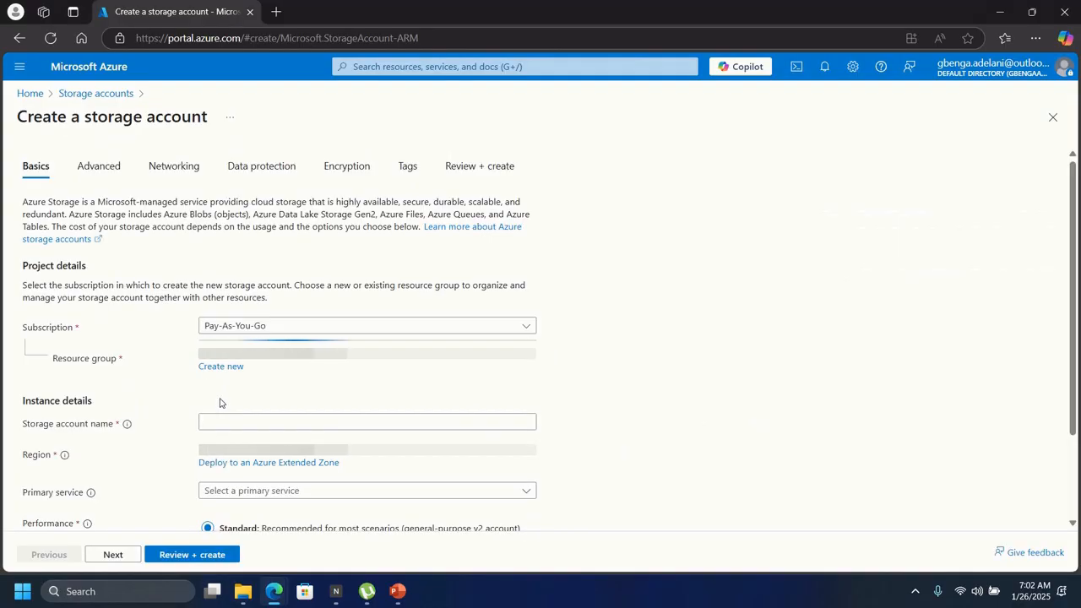
scroll(630, 292, down, 3)
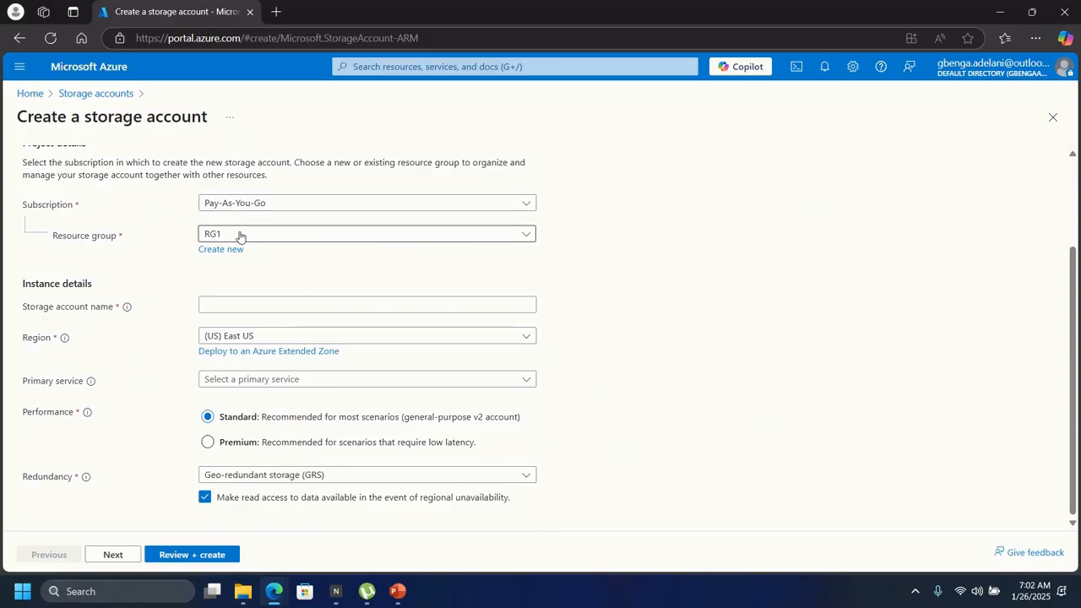
click(228, 305)
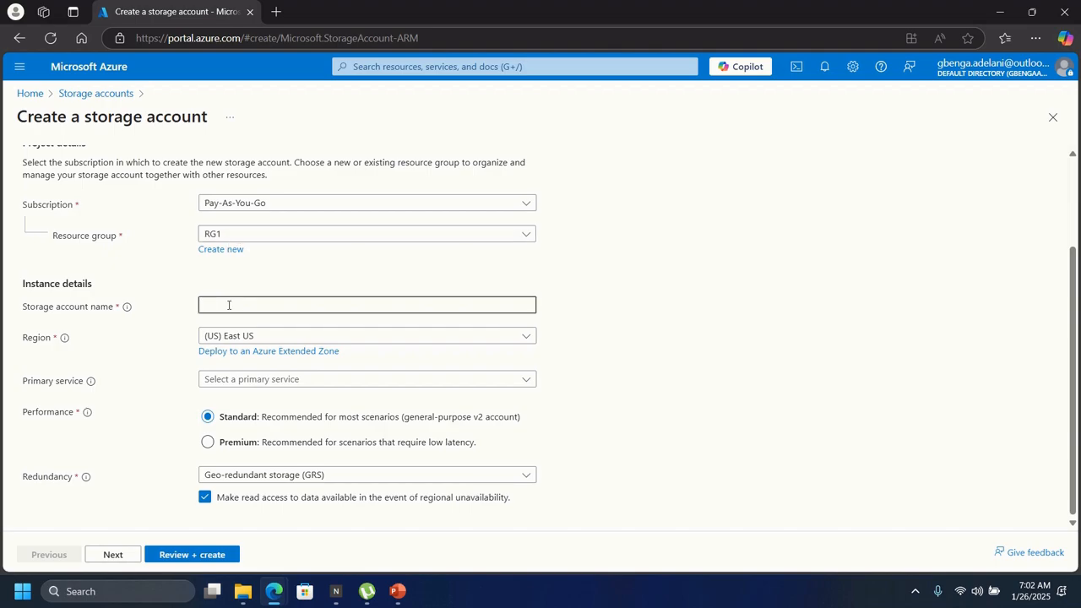
text(17)
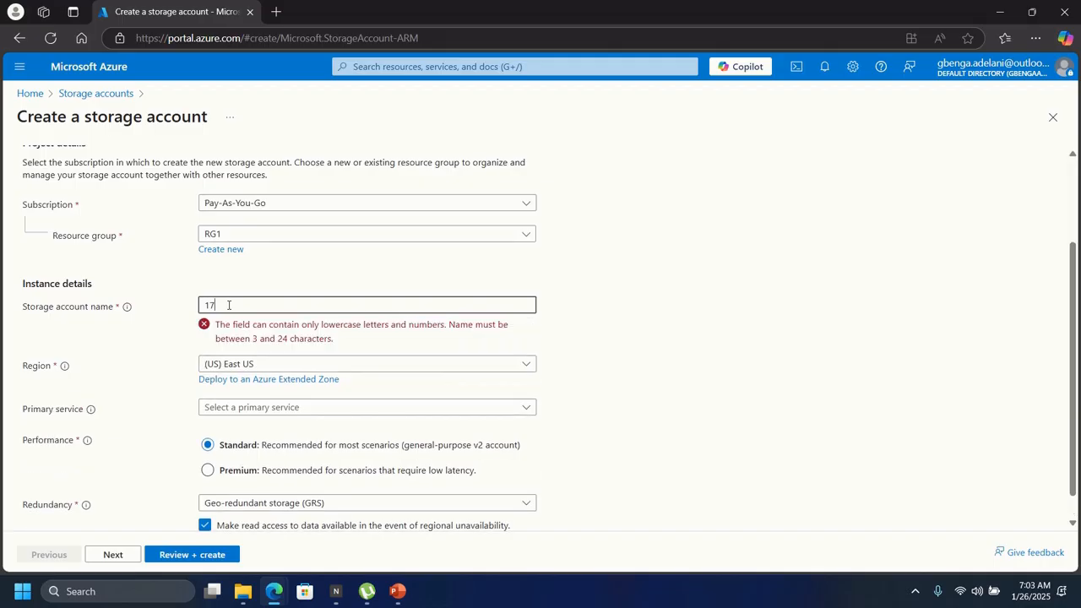
text(59)
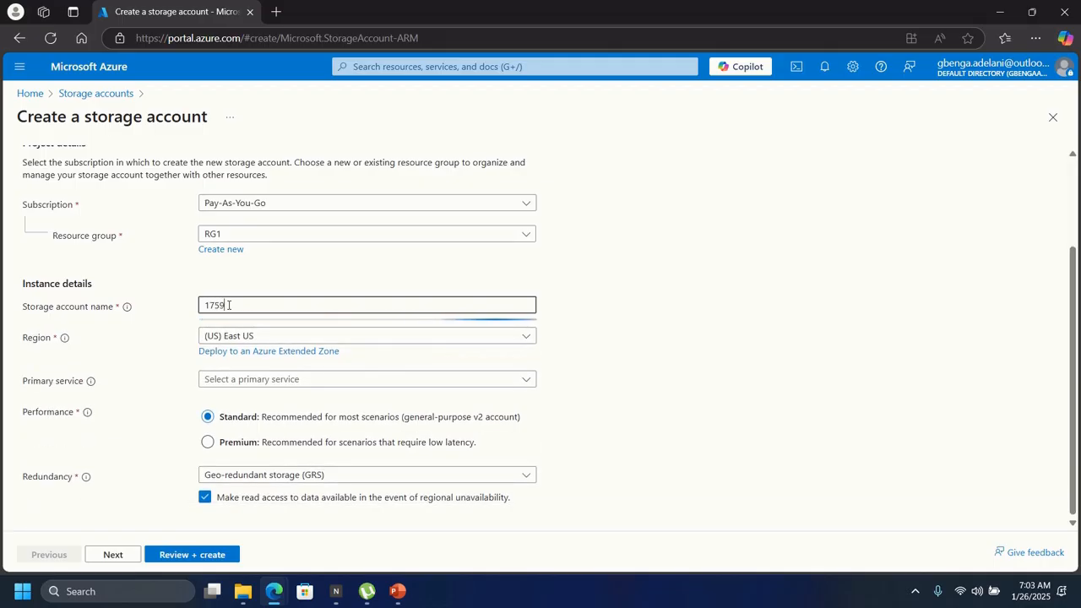
text(storag)
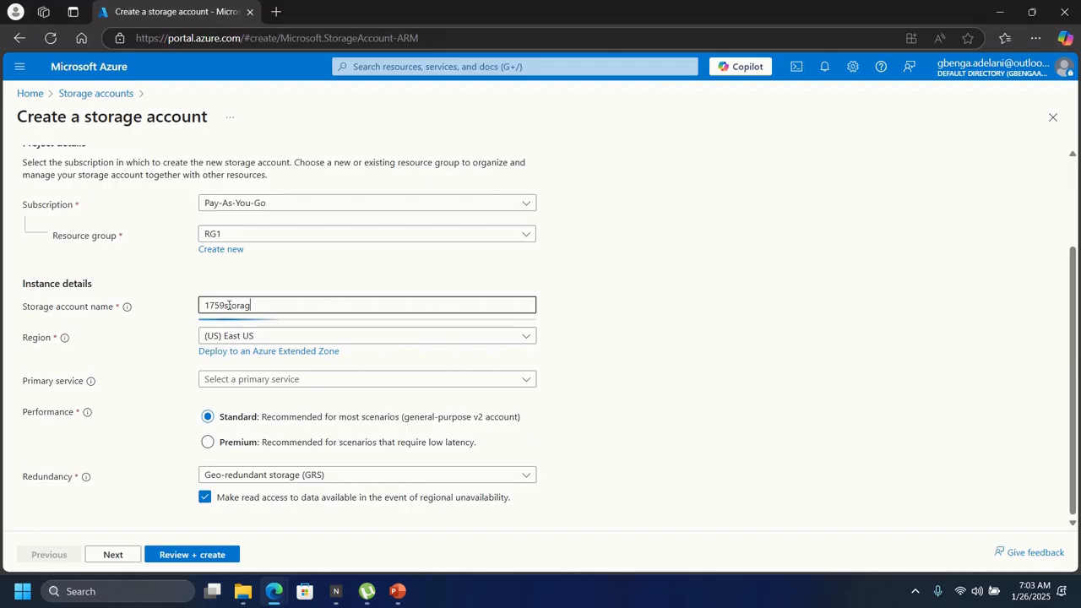
text(eacco)
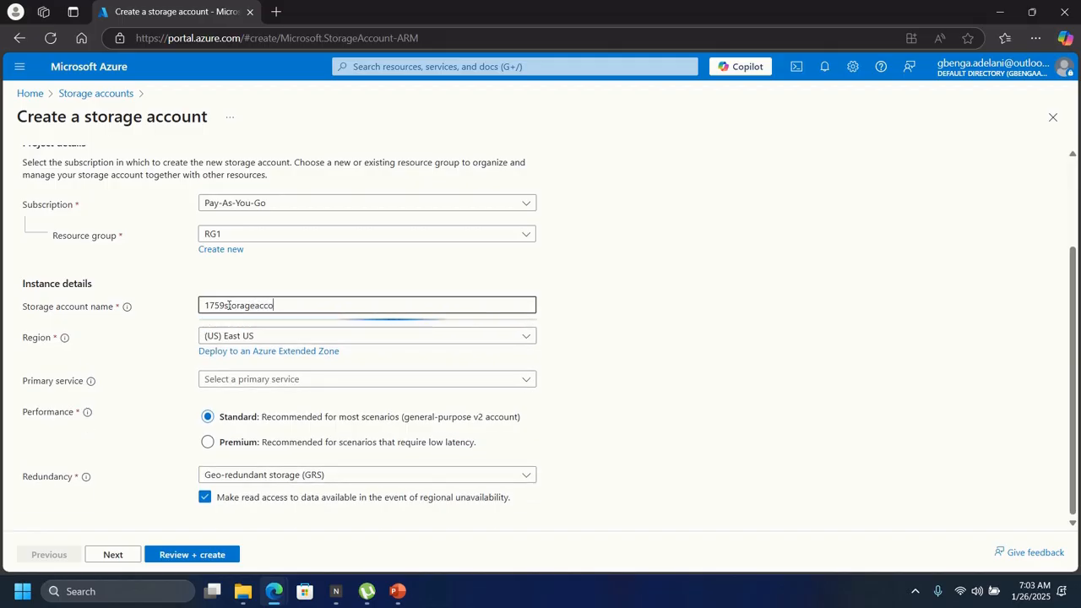
text(unt)
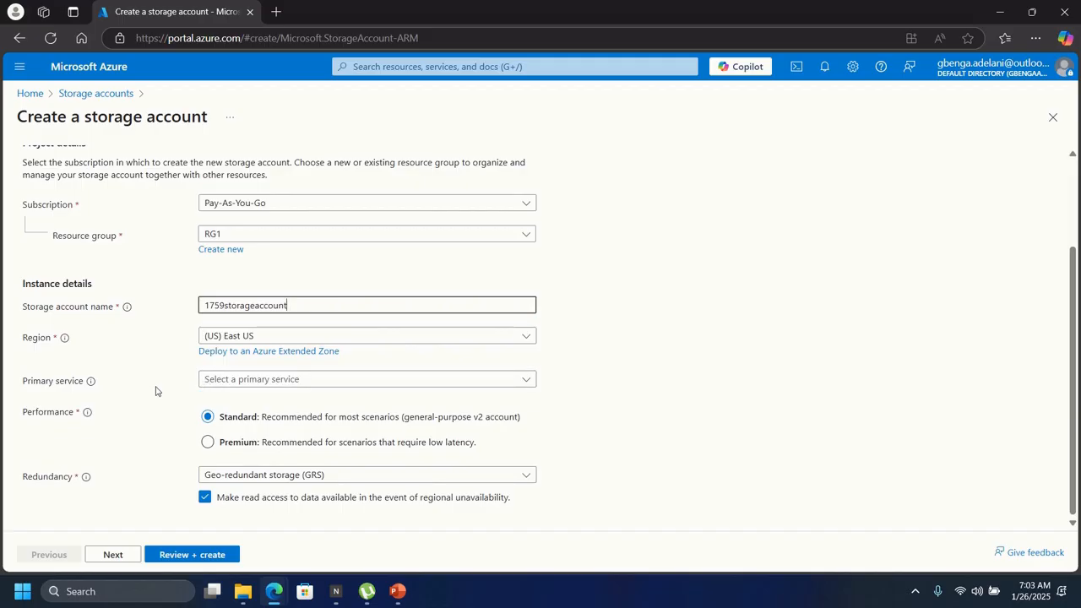
click(245, 476)
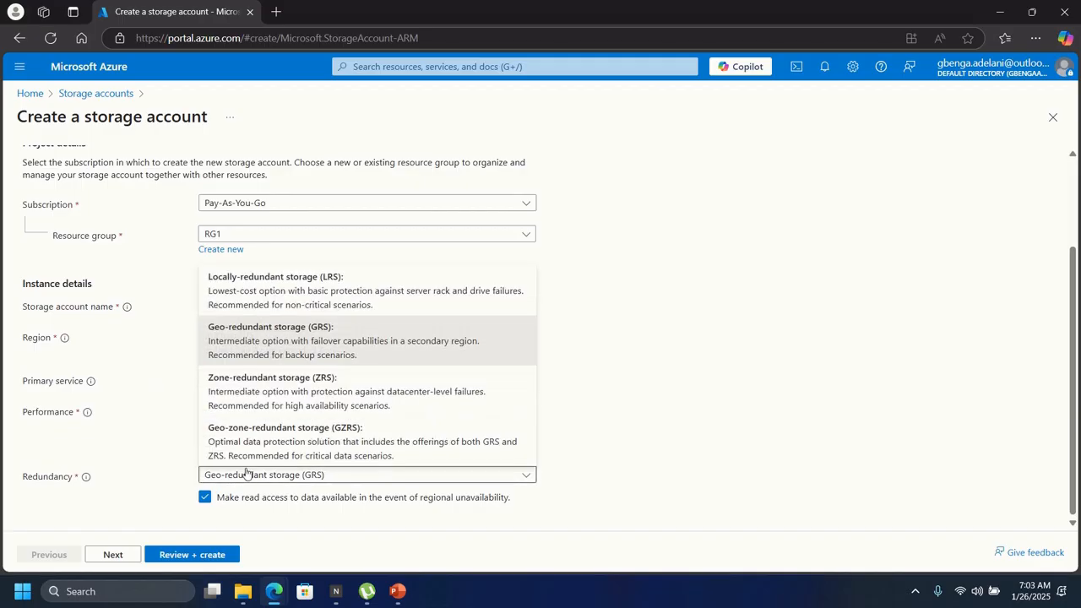
click(267, 293)
Add the tag Company with value Contoso to the storage account, and review and create it.
scroll(241, 394, up, 2)
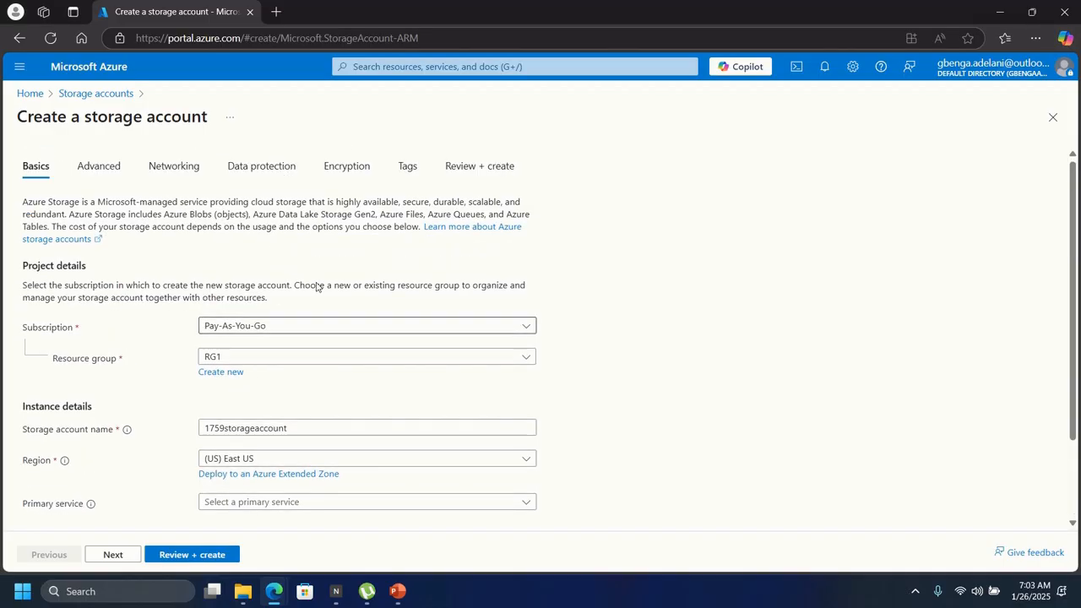
click(409, 170)
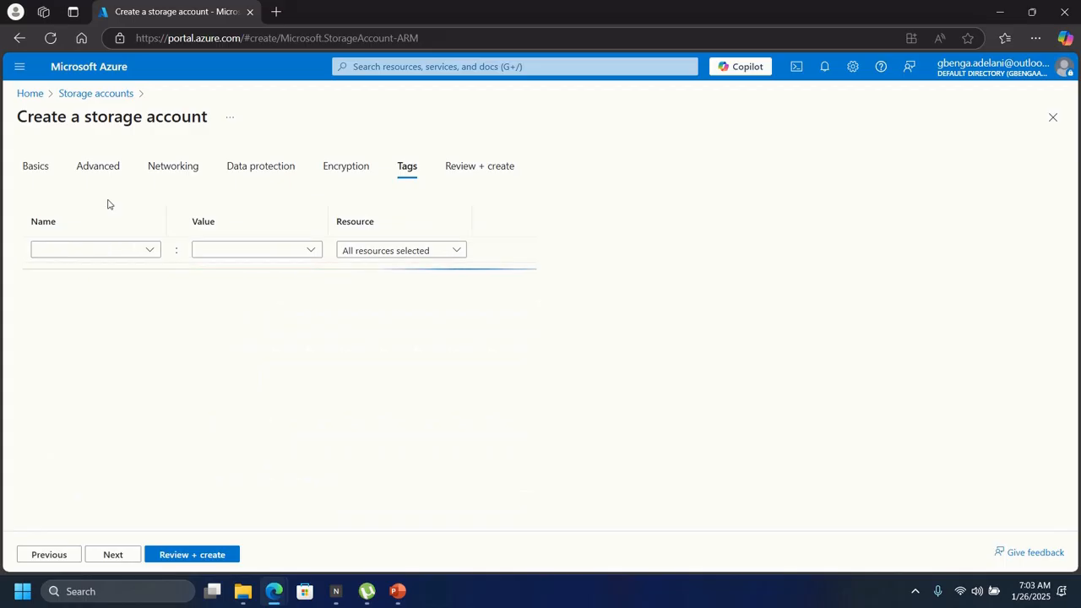
click(79, 251)
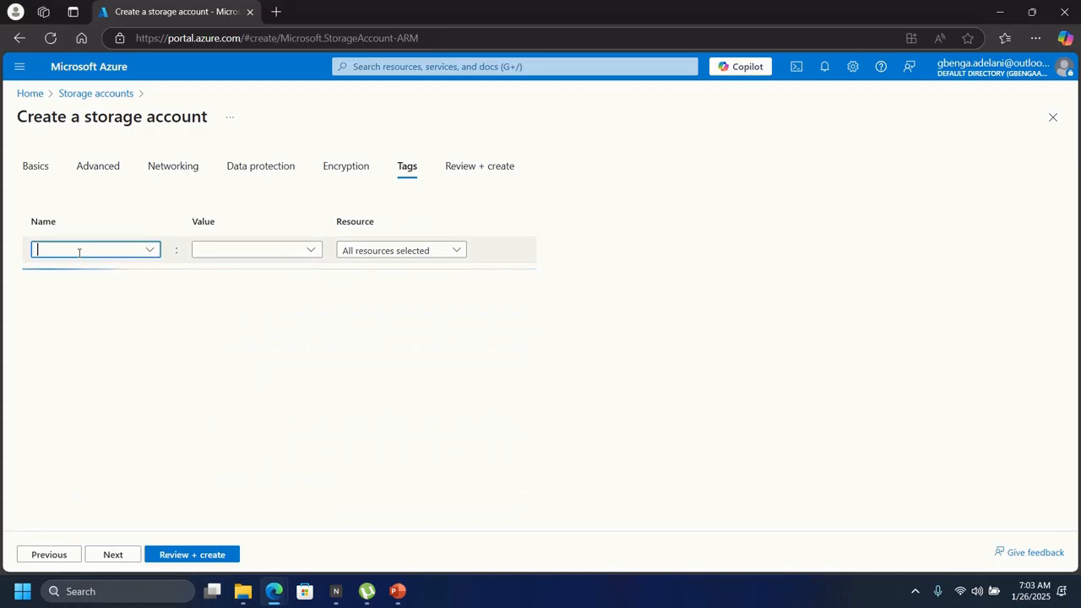
text(C)
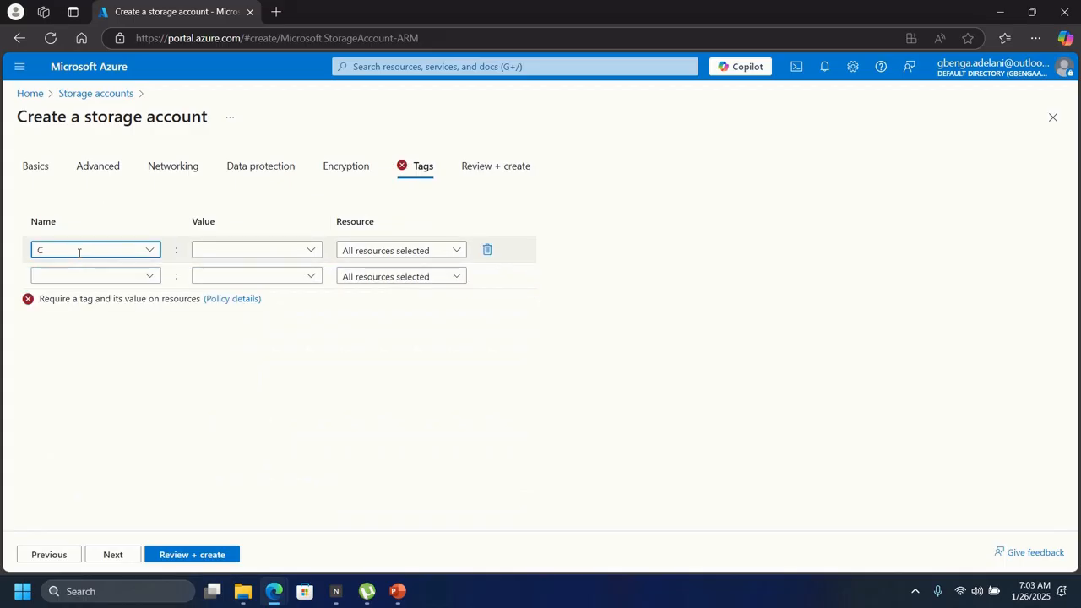
text(ompany)
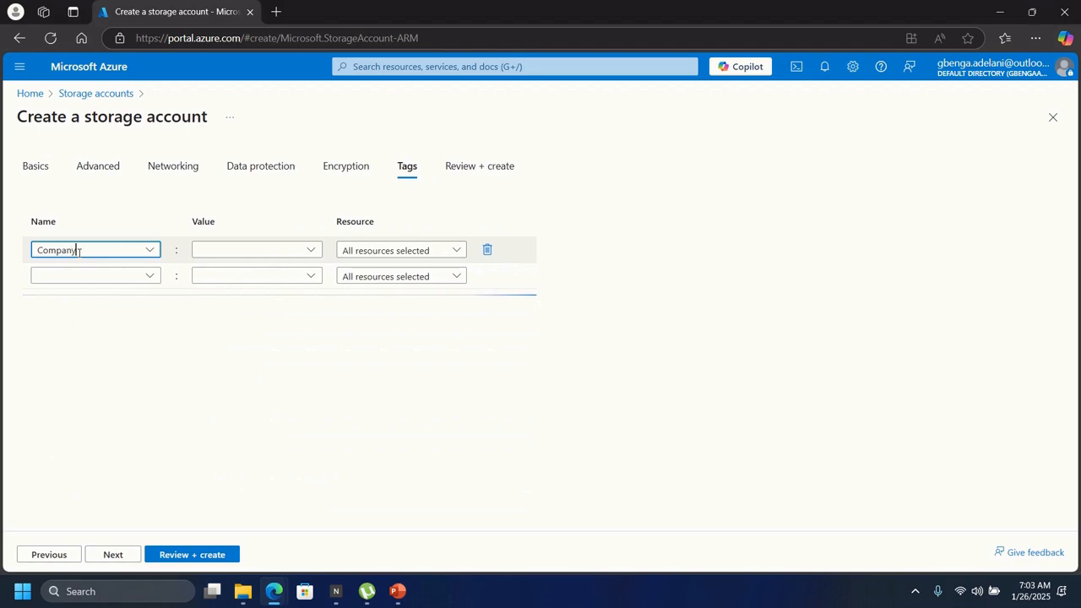
click(234, 251)
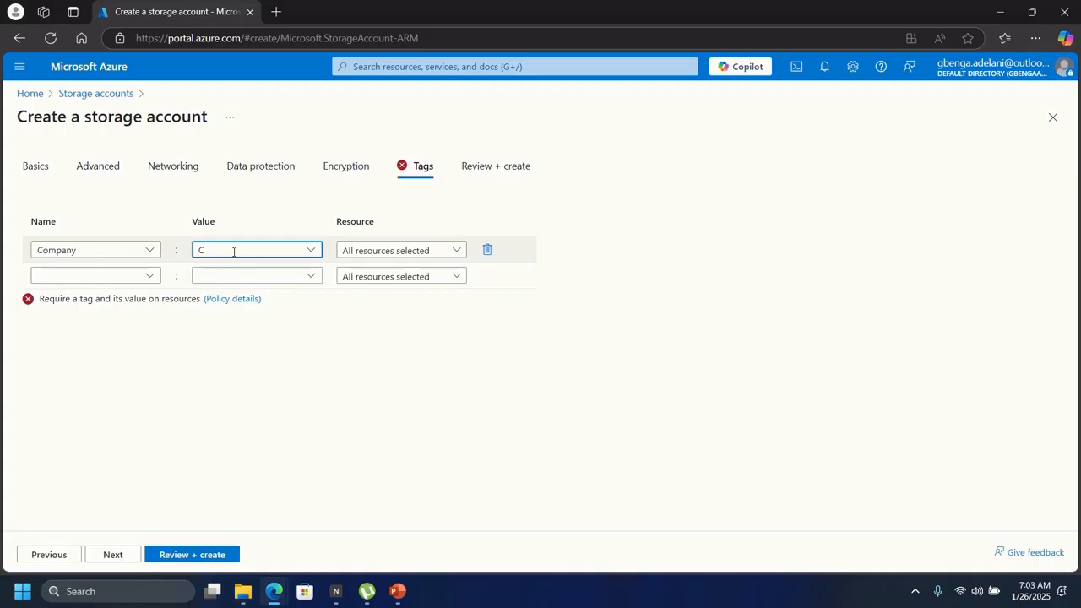
text(ontoso)
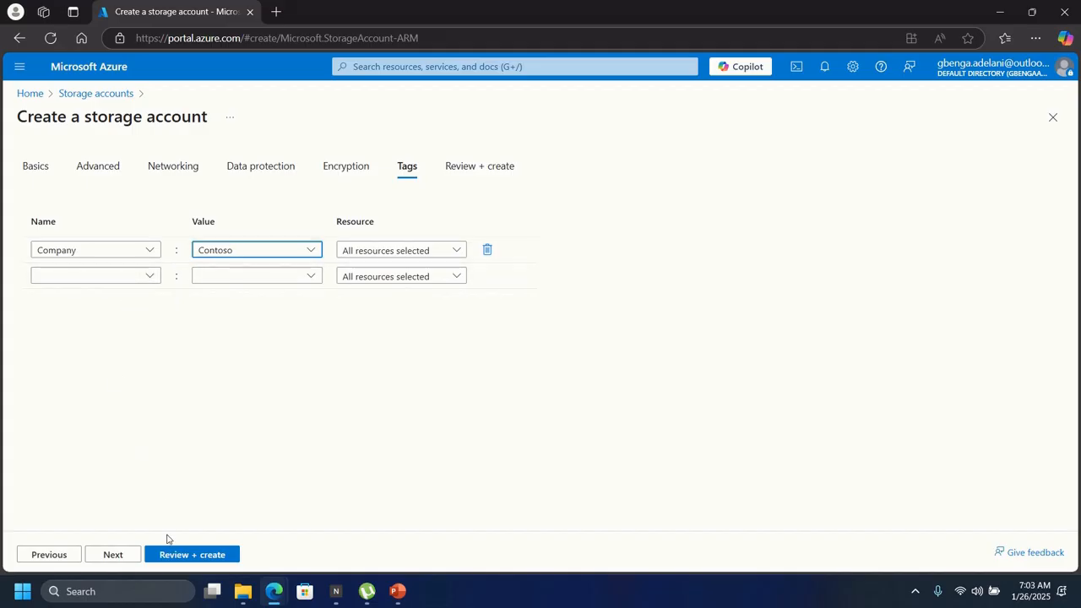
click(179, 557)
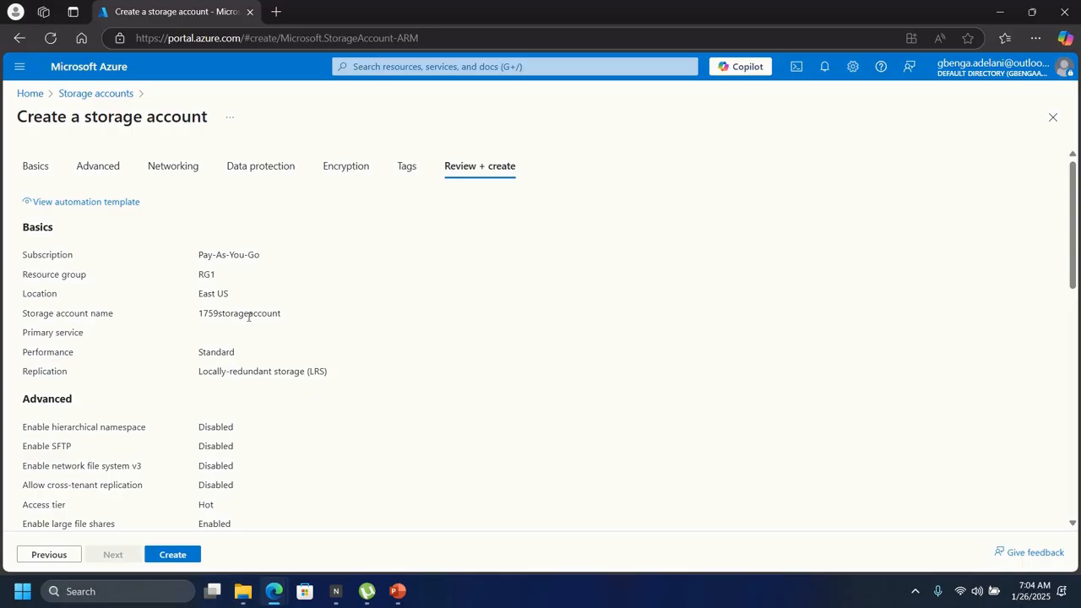
click(173, 554)
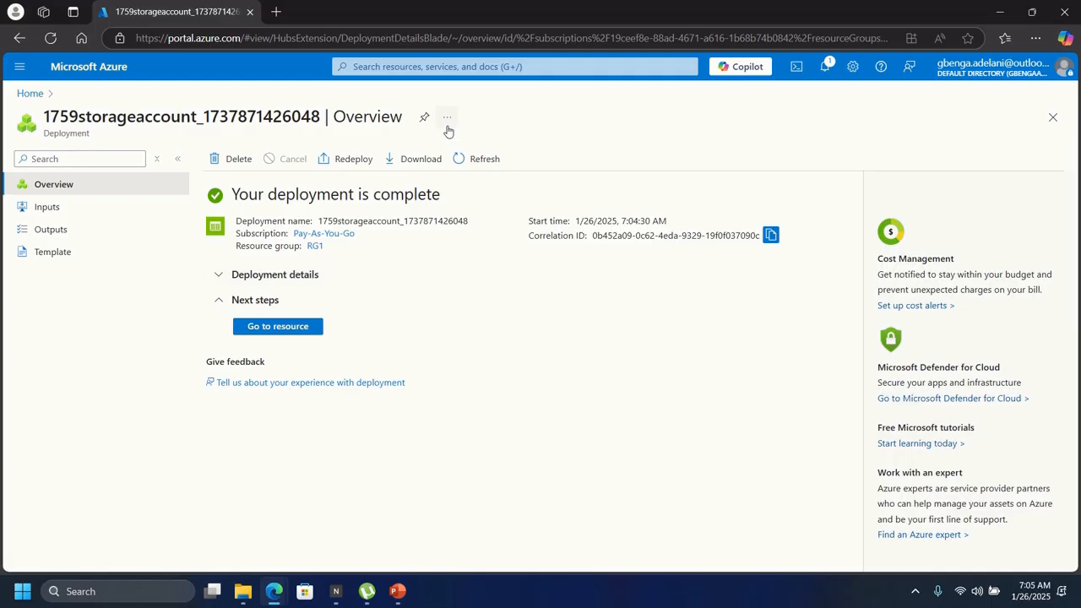
Search the portal for "tags" and open the Tags service to check the tags in use.
click(431, 66)
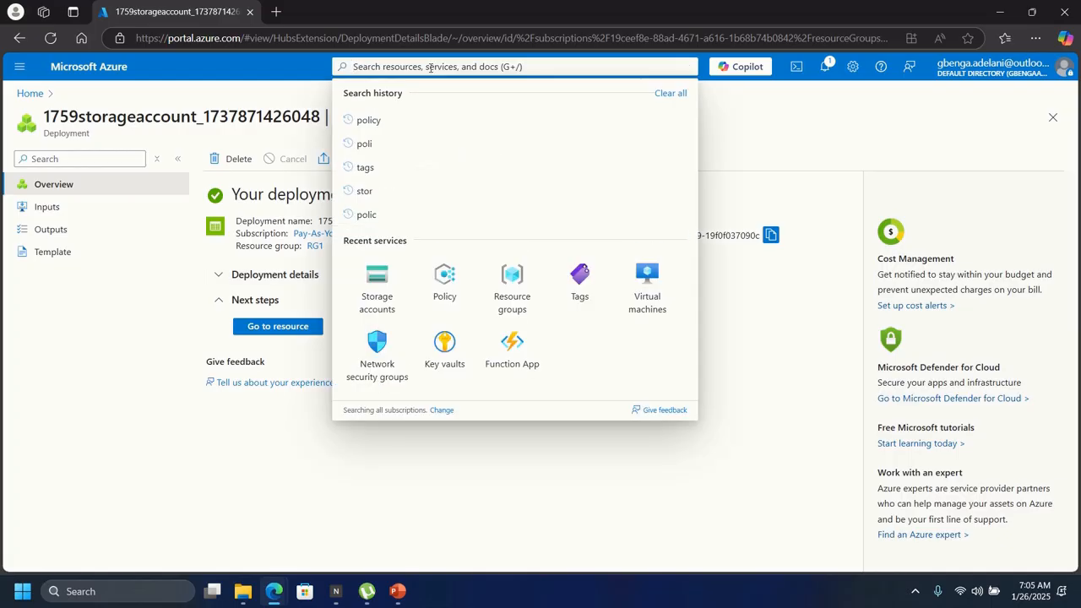
text(ta)
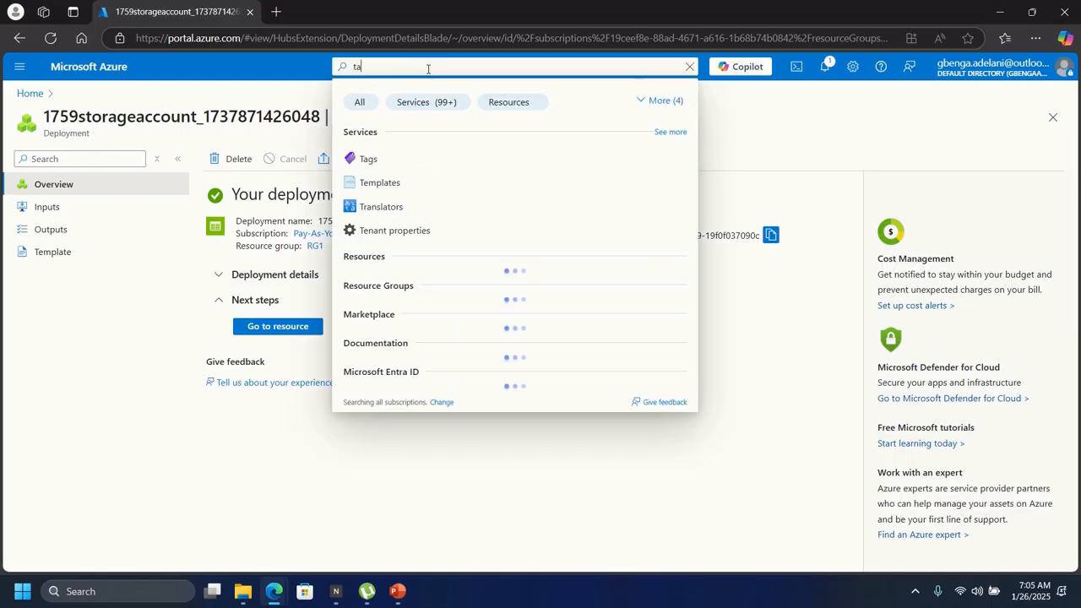
text(gs)
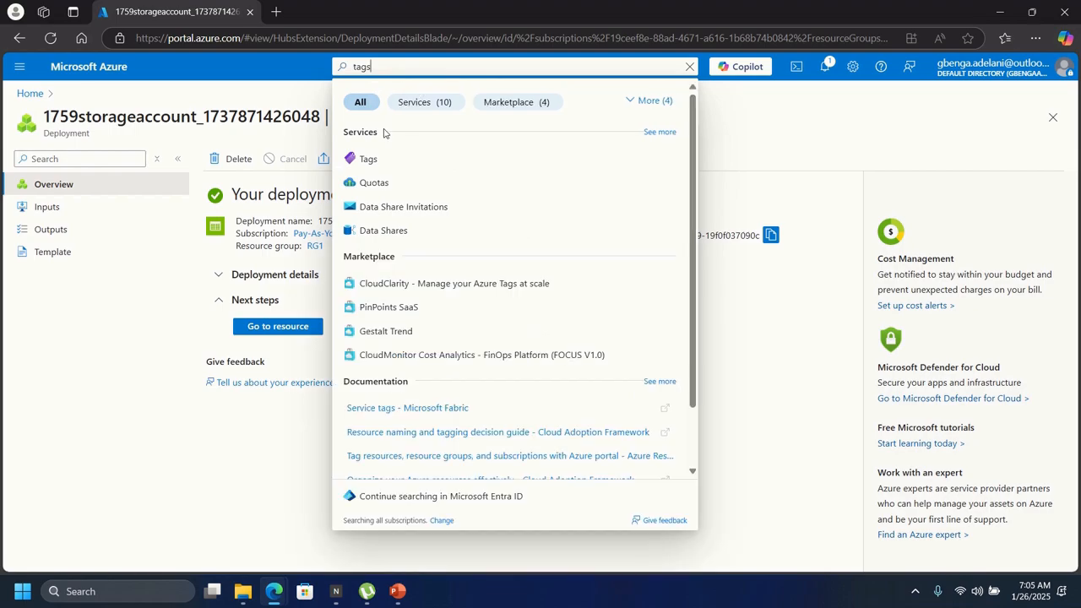
click(367, 161)
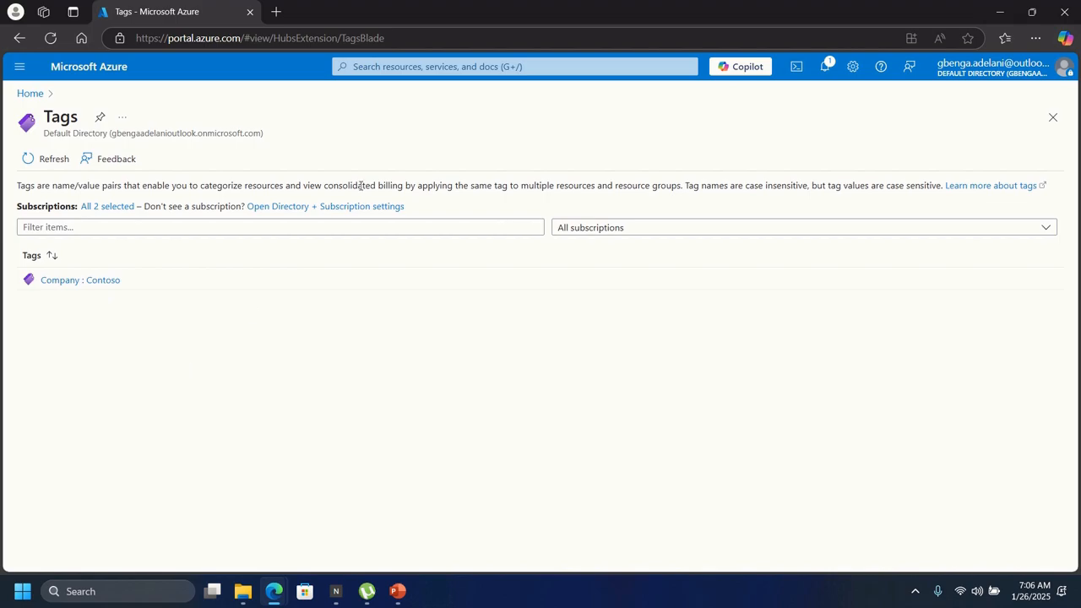
Open the Policy service and show the full compliance list of policy assignments.
click(393, 66)
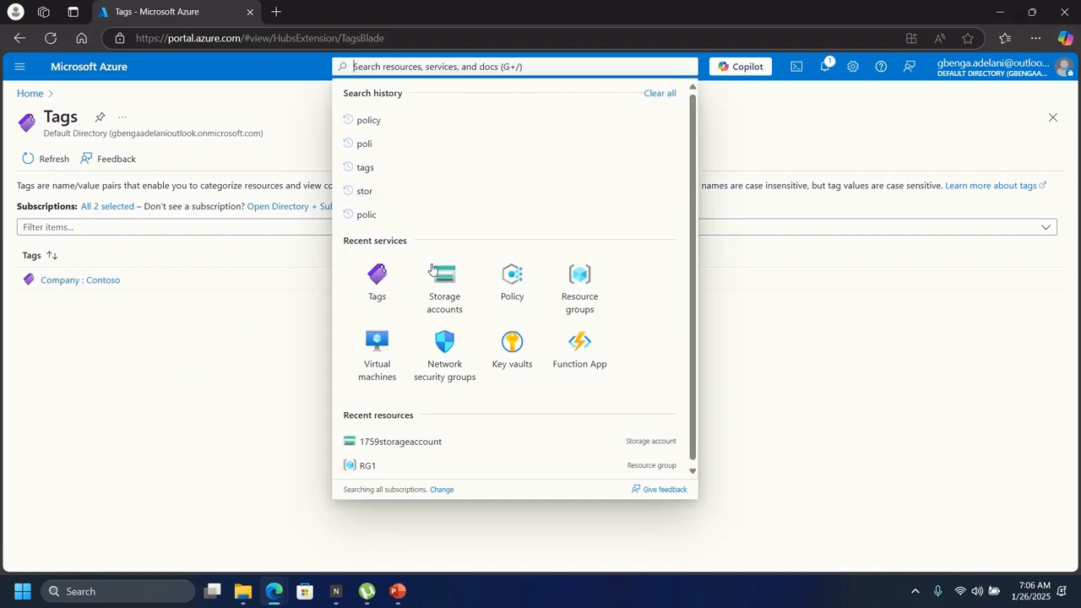
click(520, 294)
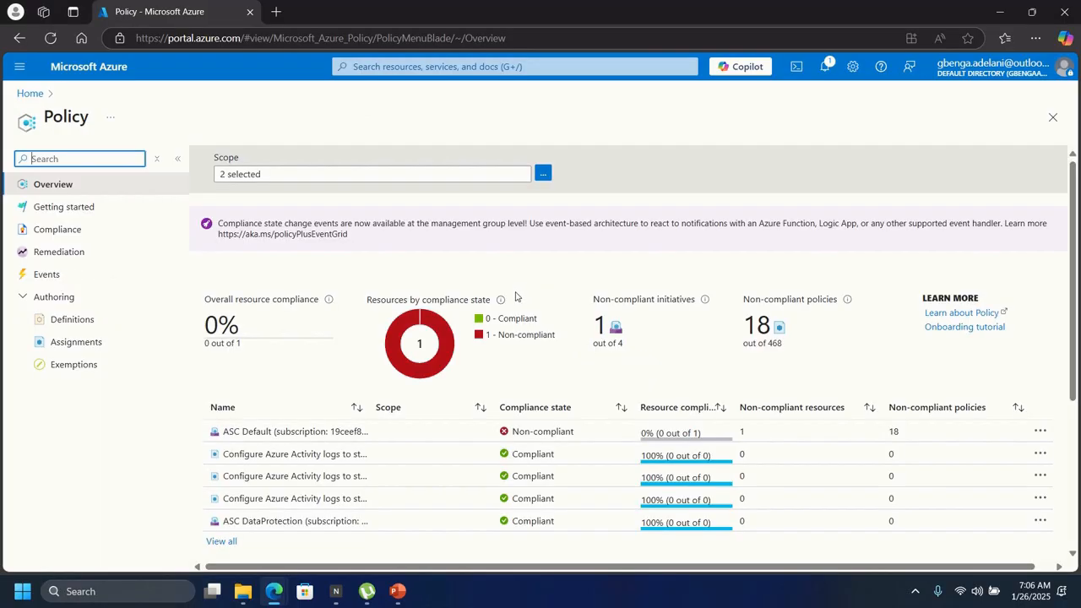
scroll(559, 441, down, 2)
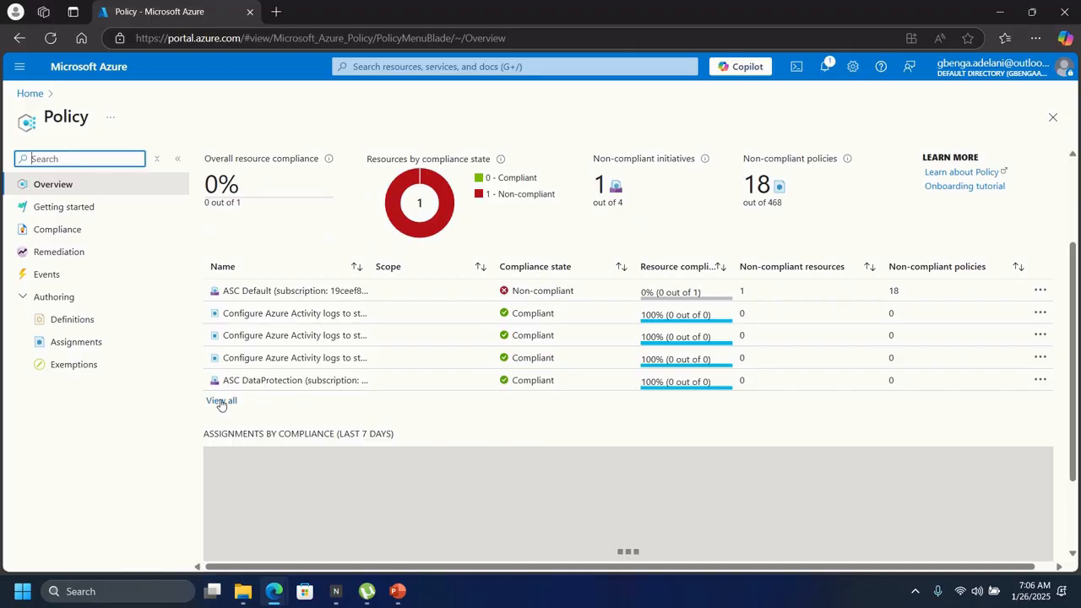
click(222, 403)
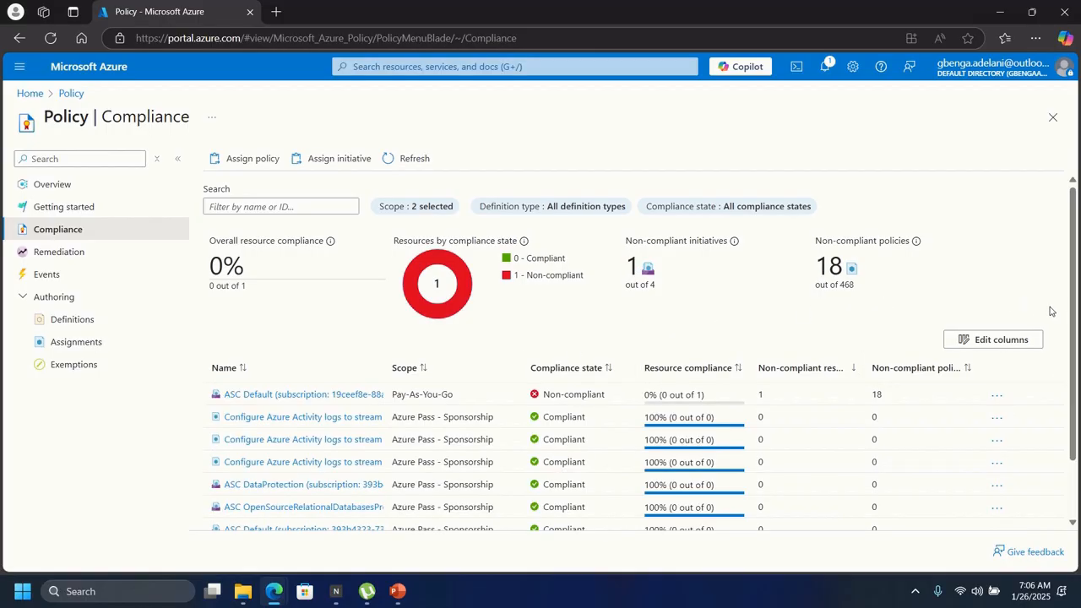
scroll(1050, 311, down, 2)
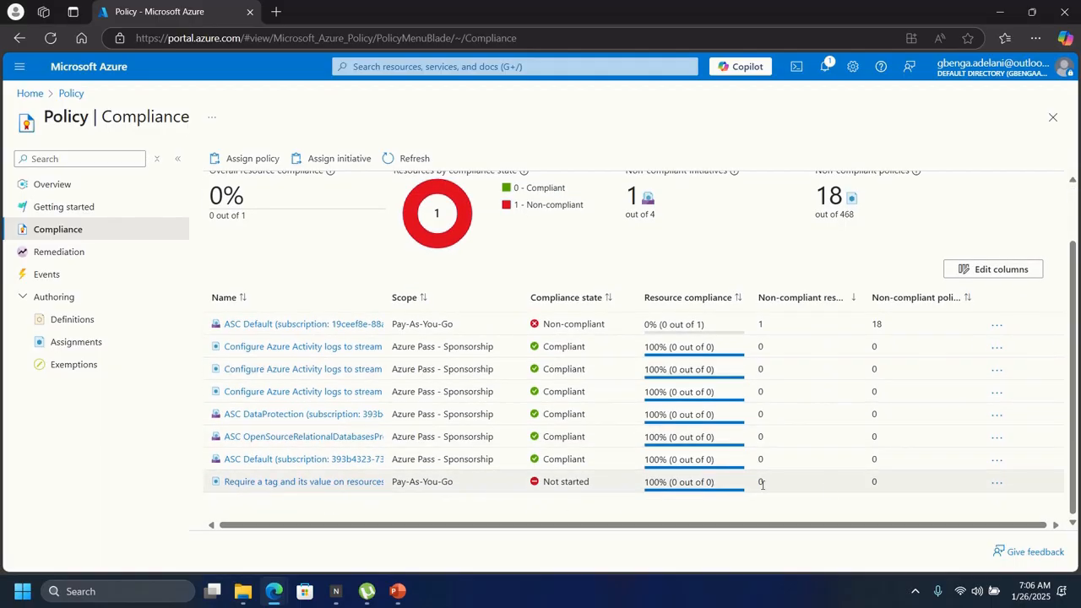
Delete the "Require a tag and its value on resources" policy assignment on the Pay-As-You-Go subscription.
click(998, 487)
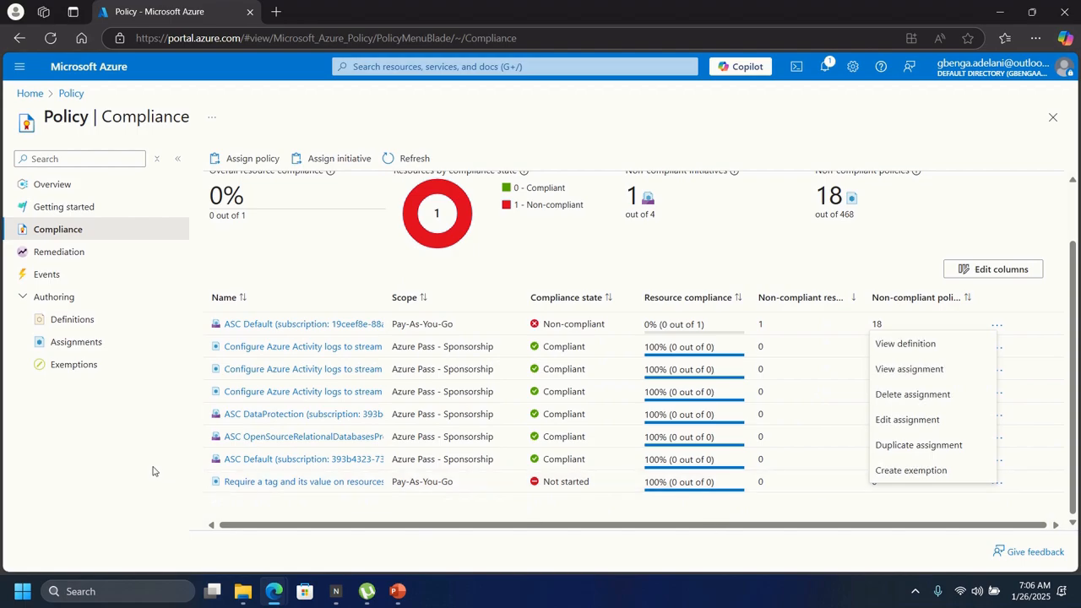
click(900, 489)
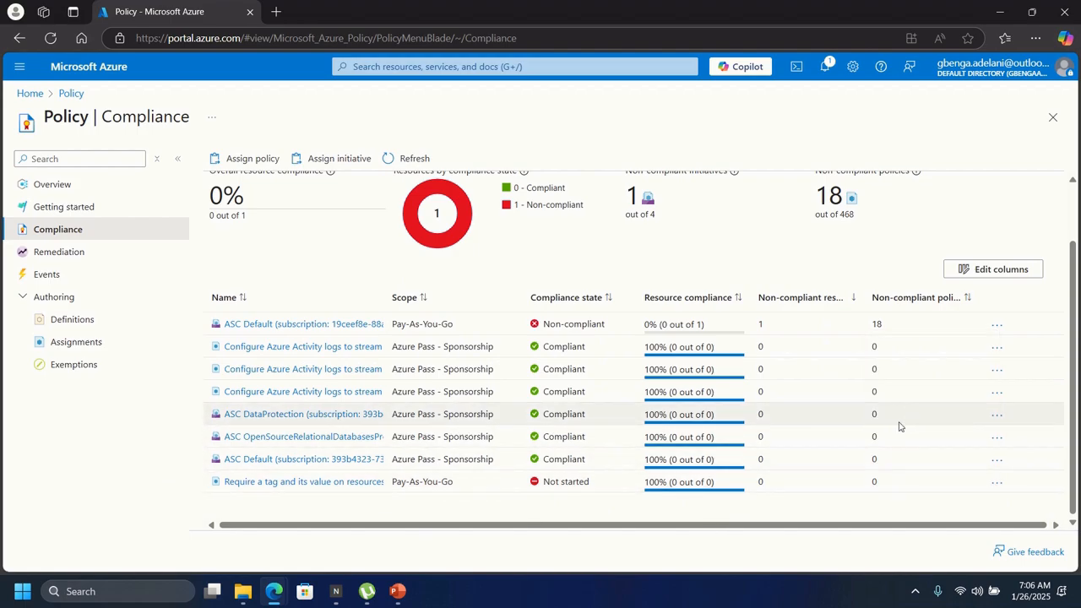
click(997, 483)
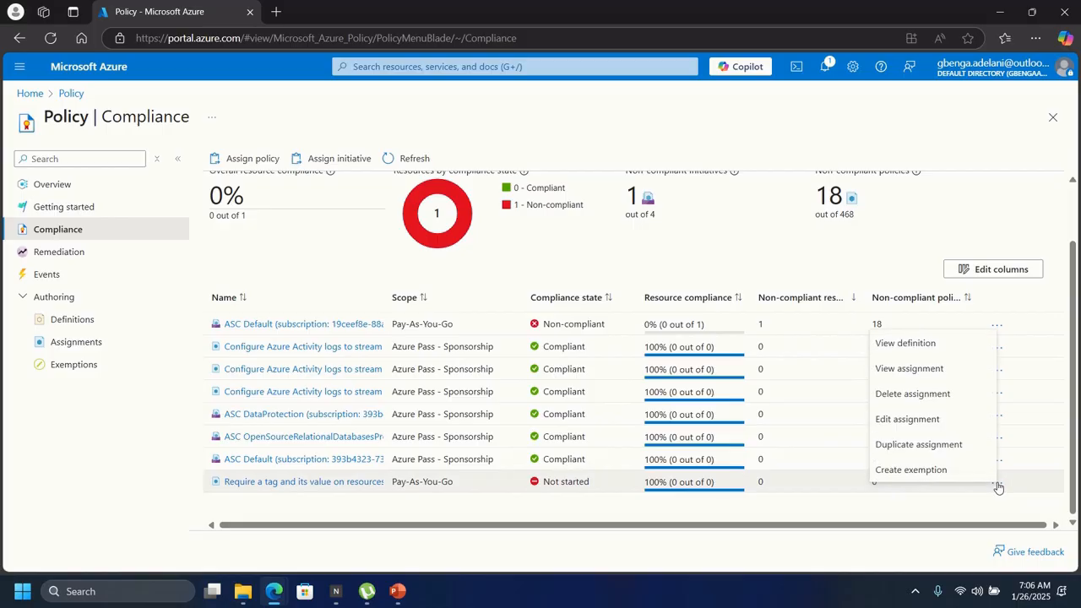
click(913, 394)
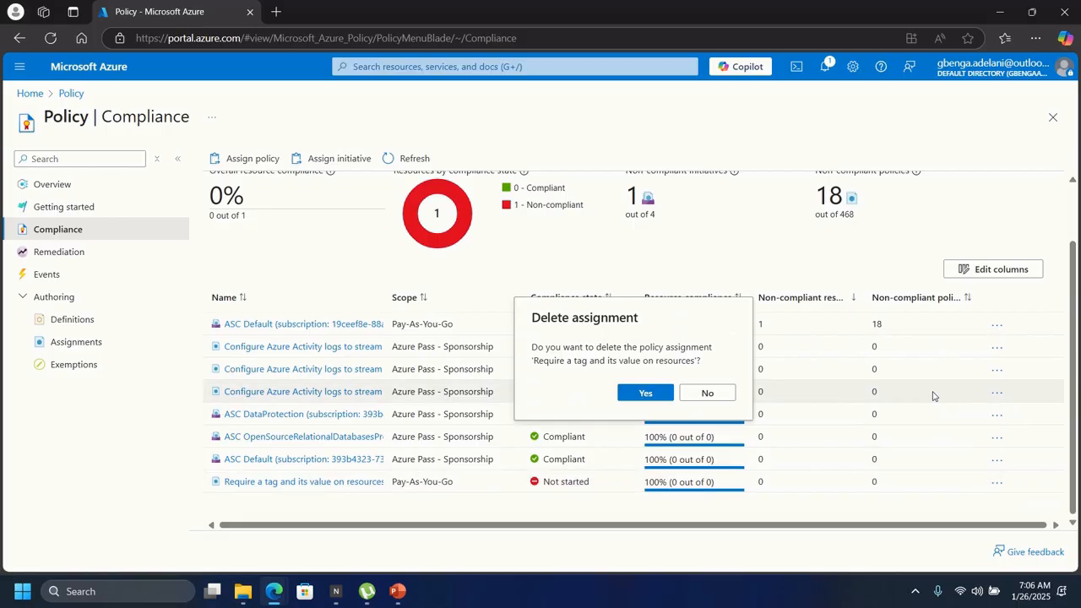
click(642, 394)
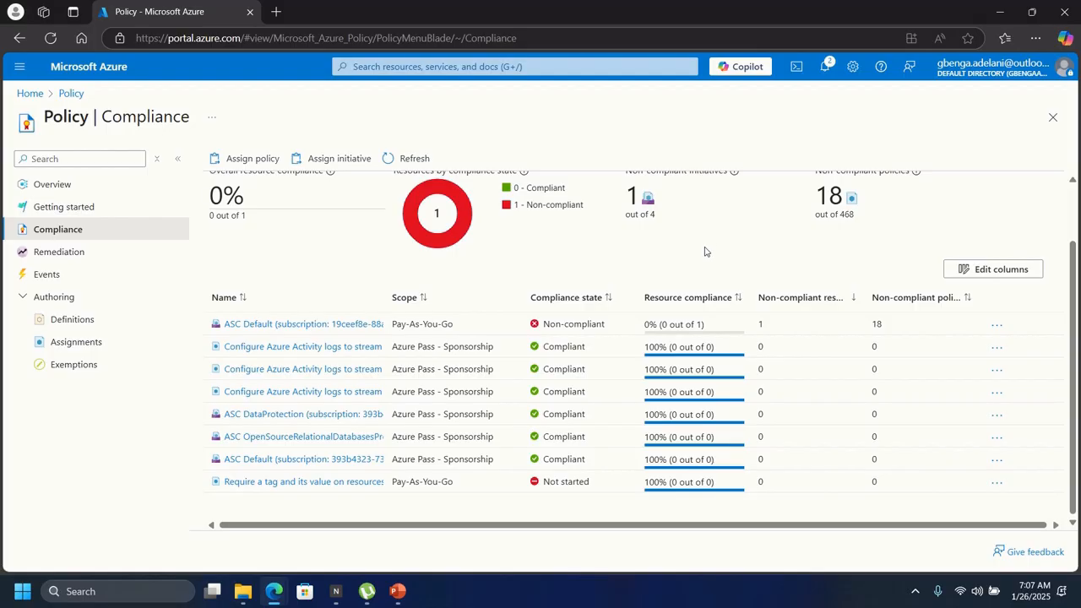
scroll(729, 248, up, 1)
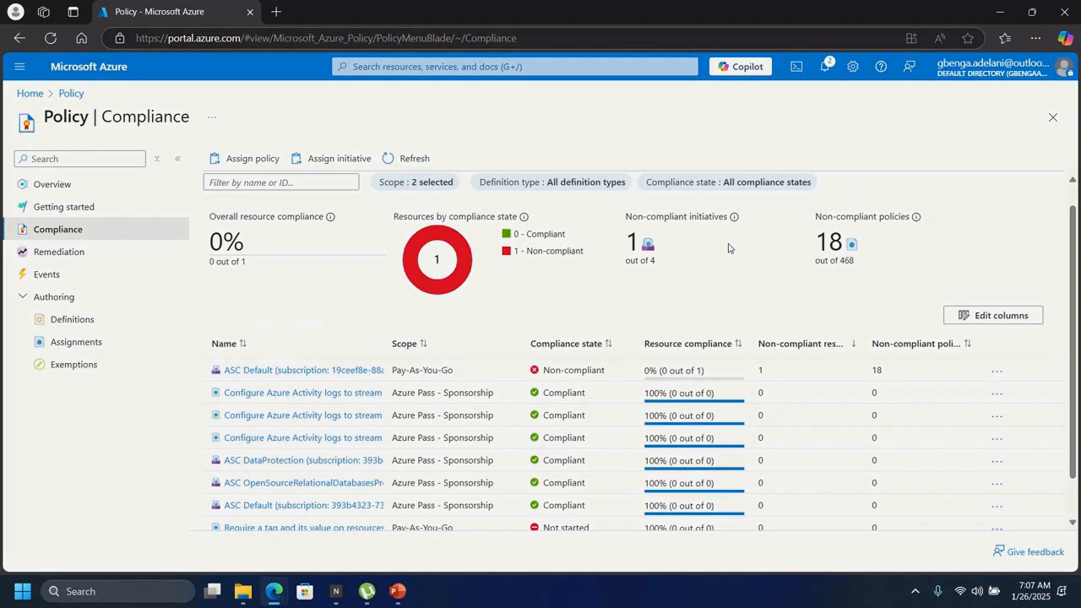